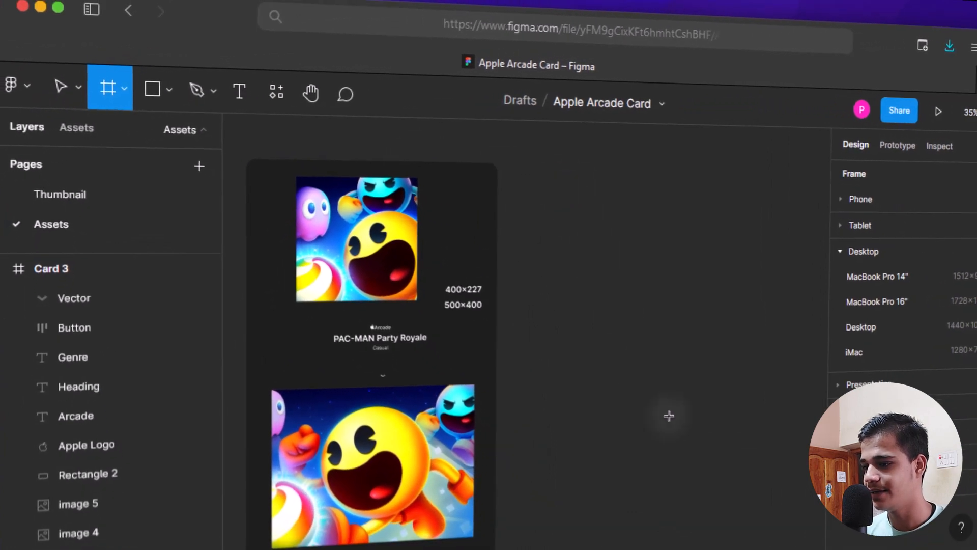
- Draw a new frame beside the reference card and size it to 400 × 500
left_click_drag(557, 182, 735, 504)
left_click_drag(678, 461, 678, 461)
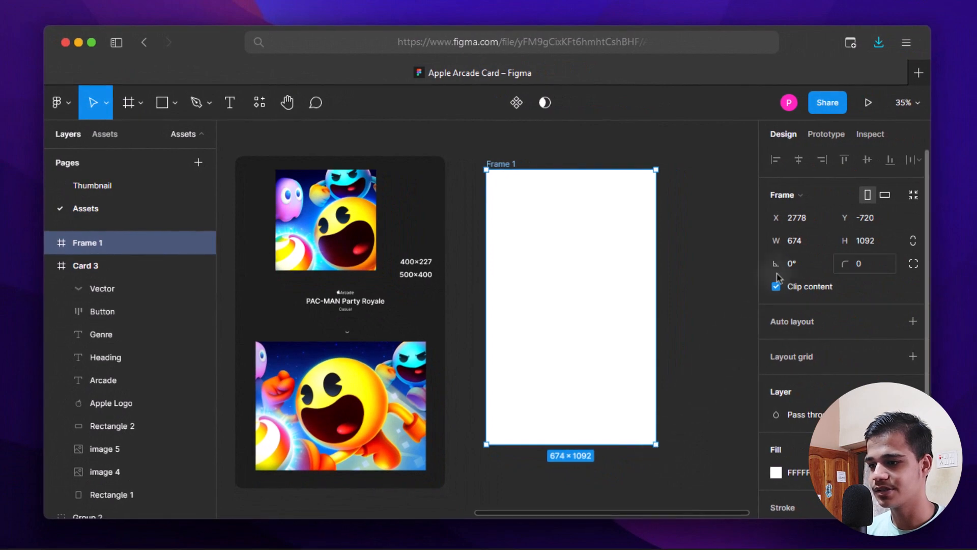
left_click(799, 242)
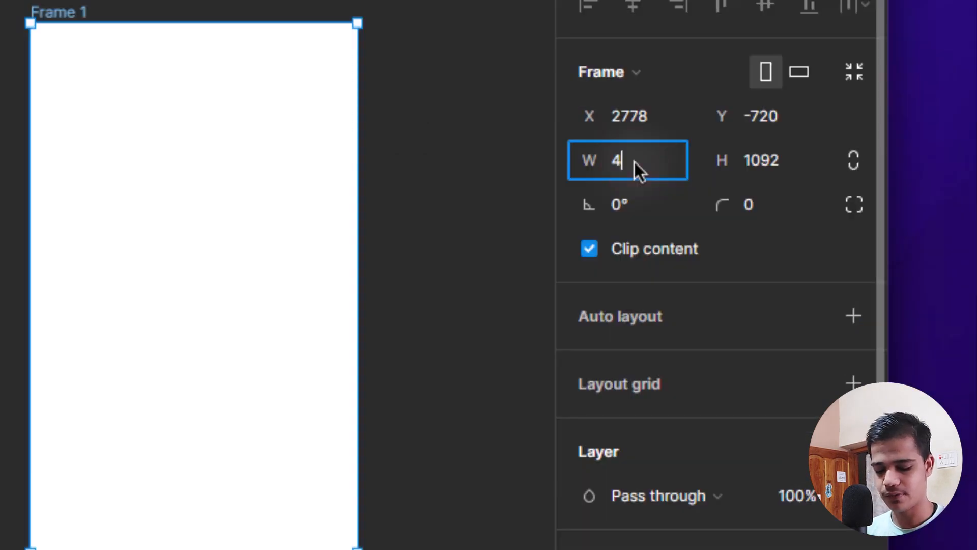
key("Return")
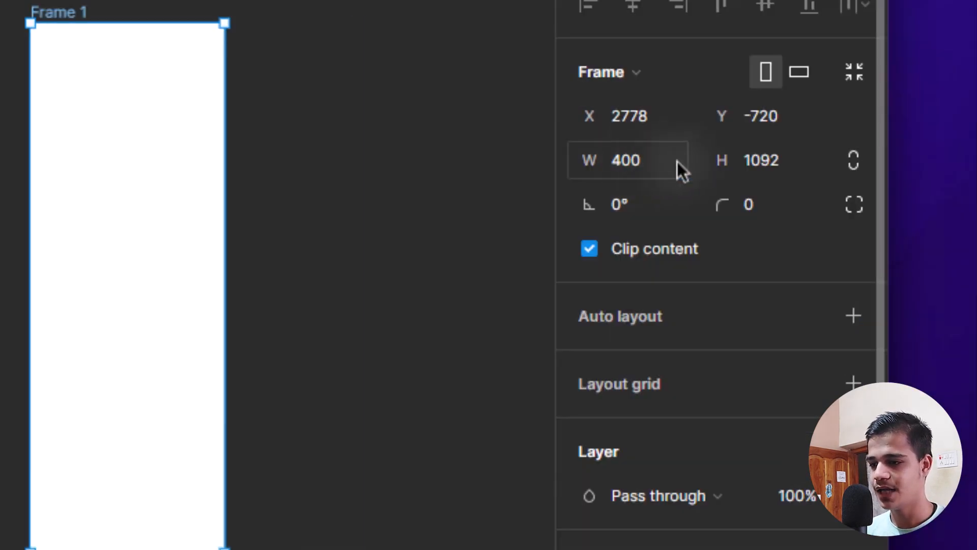
left_click(765, 161)
type("500")
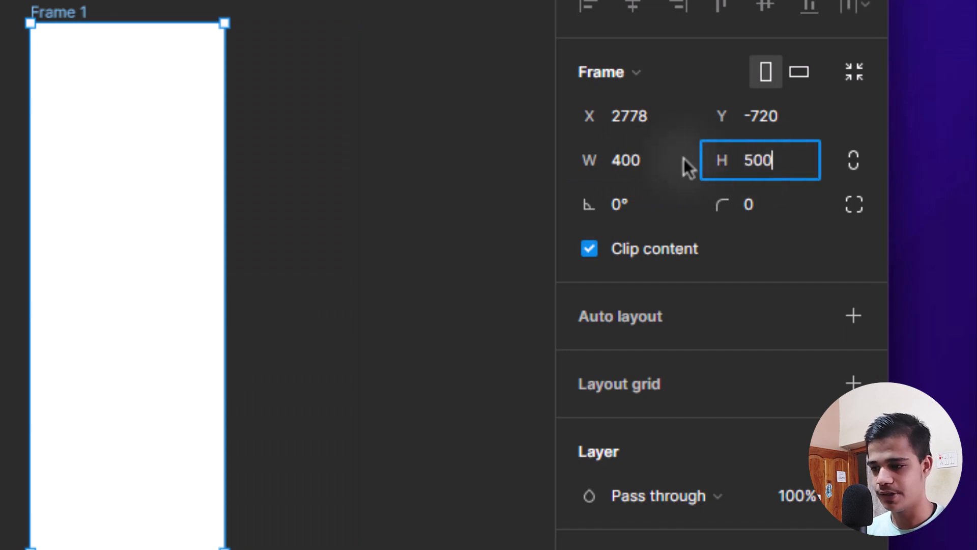
key("Return")
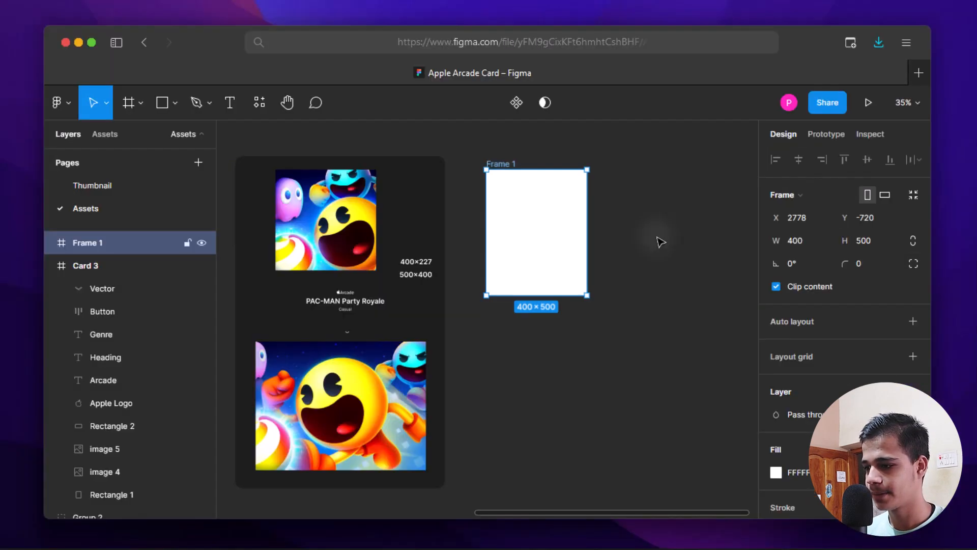
- Reposition the frame and rename it 'card'
scroll(583, 233, "up", 3)
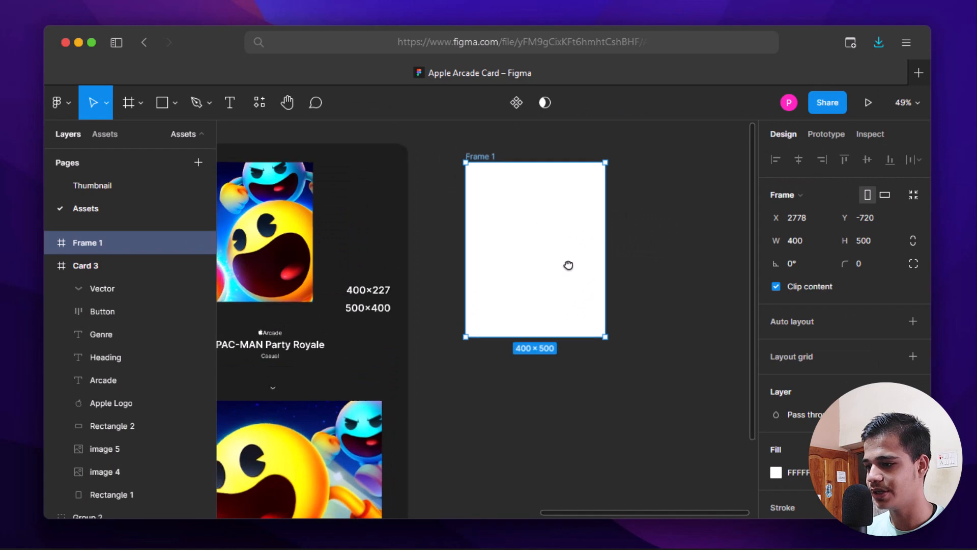
scroll(568, 265, "up", 1)
left_click_drag(488, 179, 544, 275)
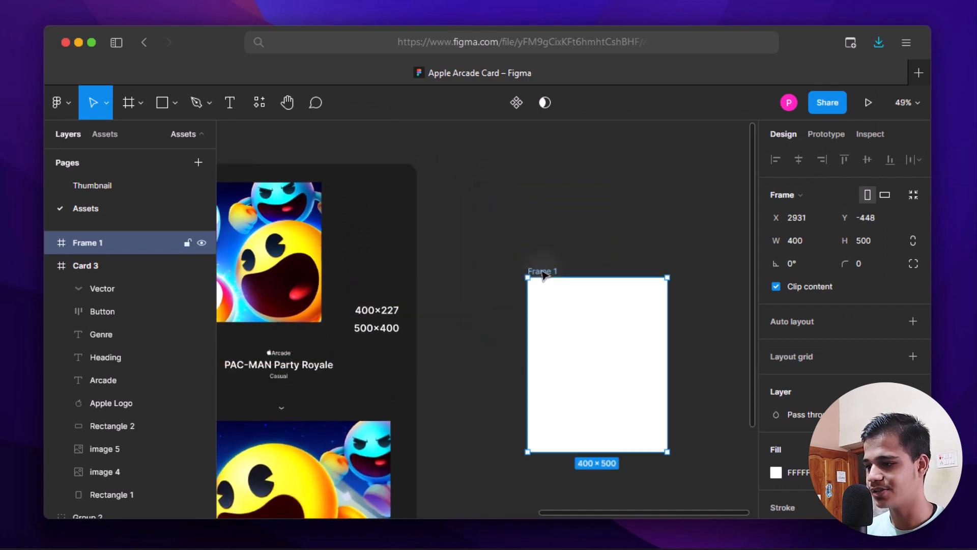
double_click(543, 272)
type("card")
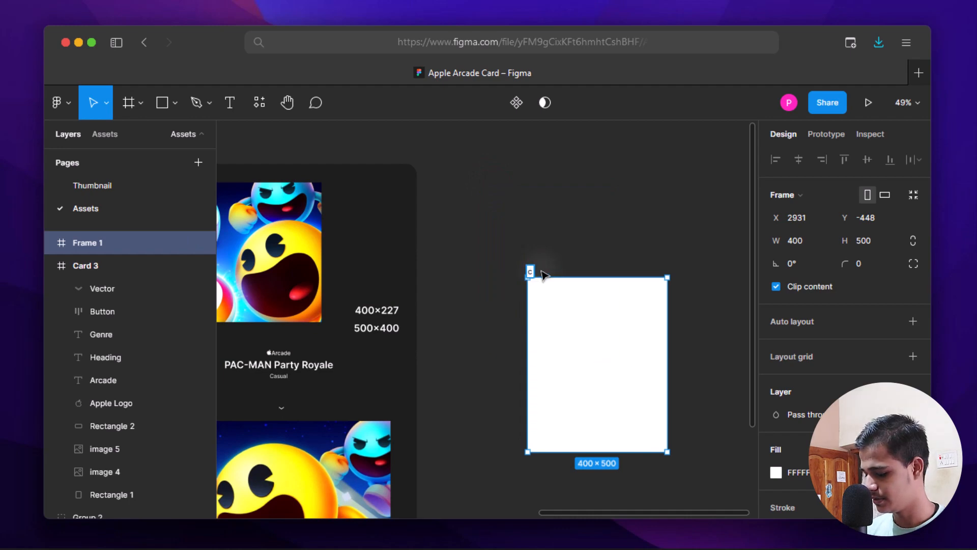
left_click(667, 240)
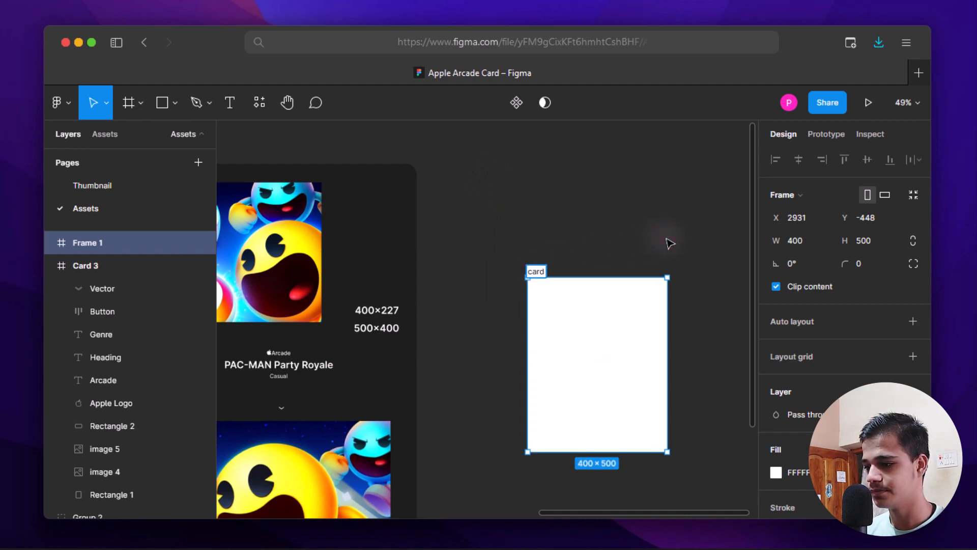
scroll(677, 301, "down", 1)
left_click_drag(676, 303, 662, 239)
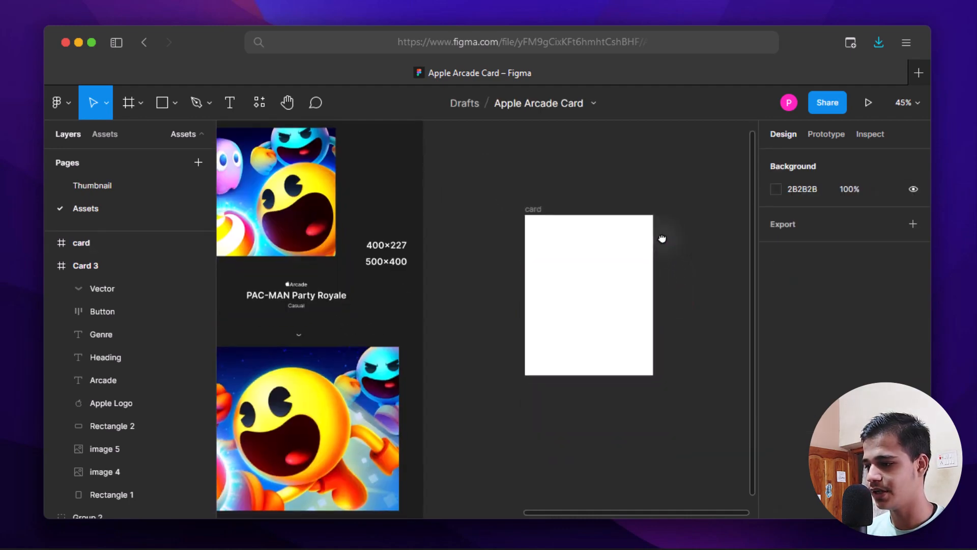
left_click(624, 258)
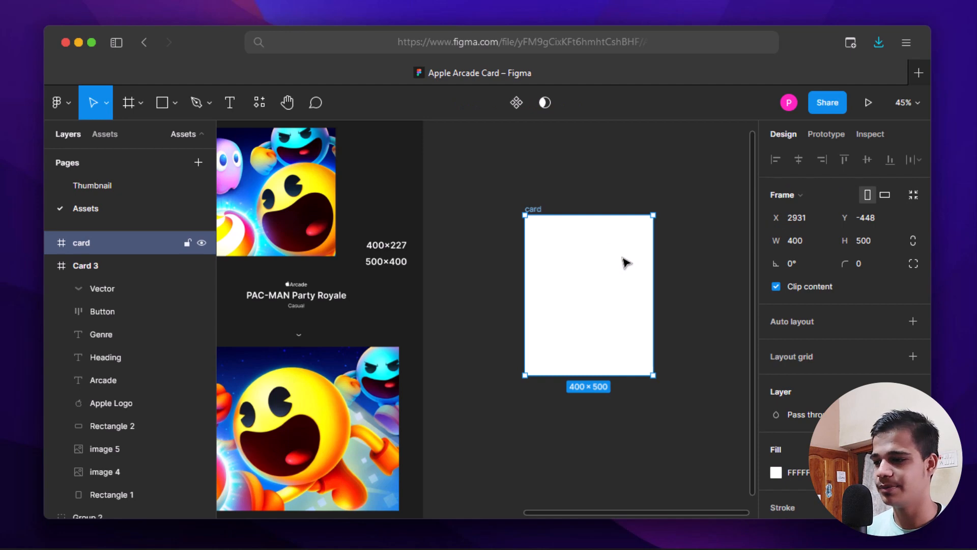
- Set the card frame's corner radius to 30
scroll(648, 261, "up", 3)
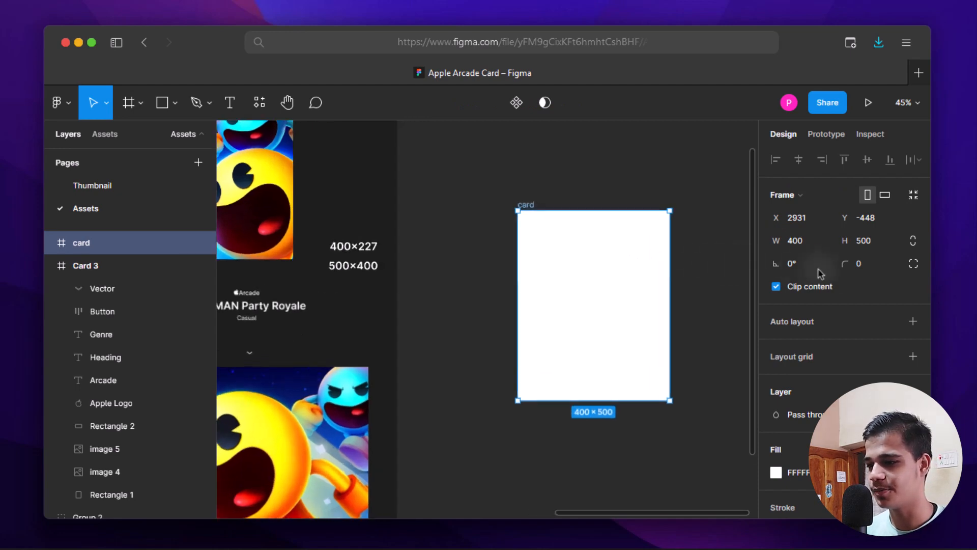
left_click(858, 265)
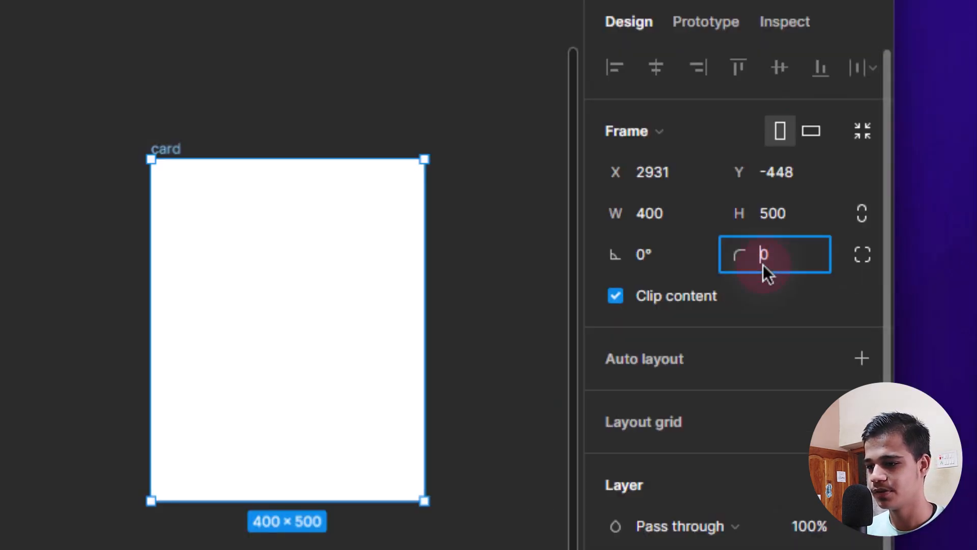
double_click(763, 265)
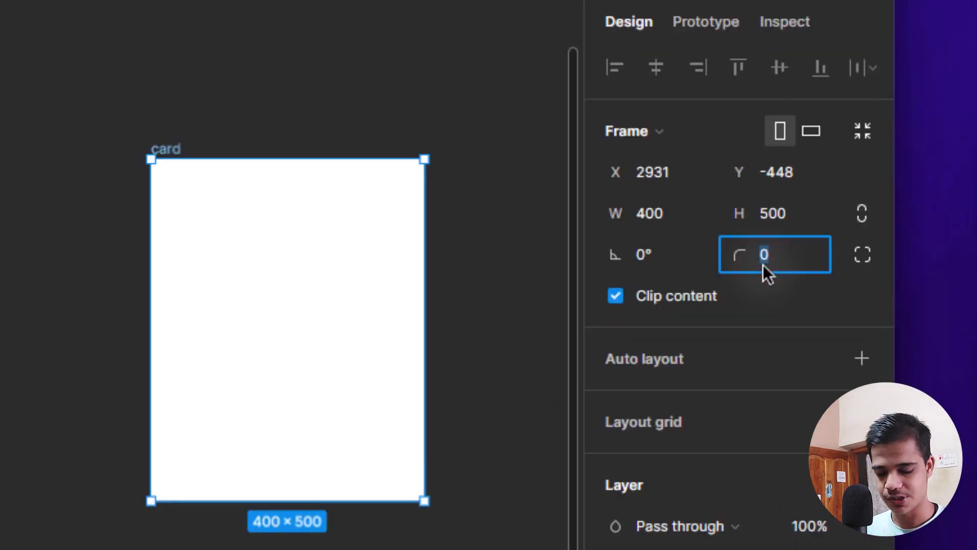
type("30")
key("Return")
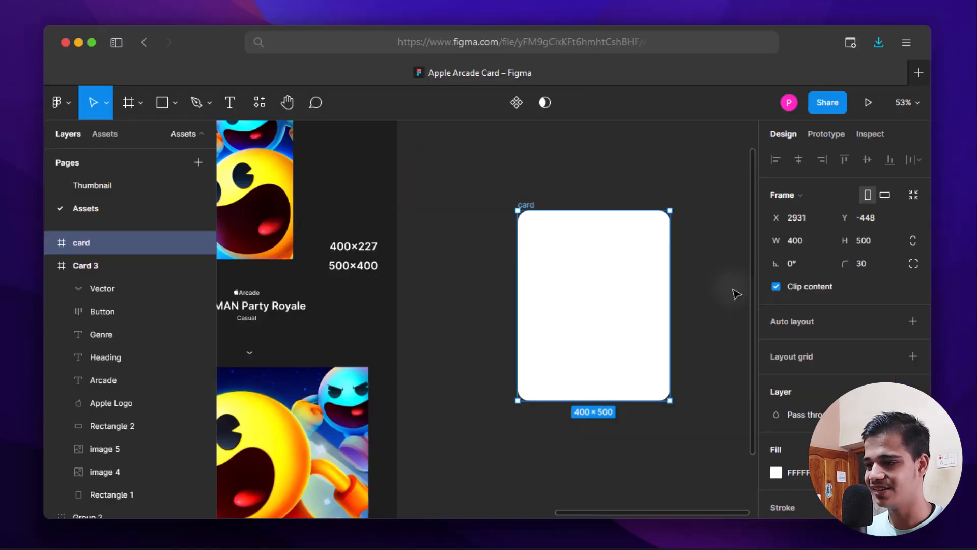
left_click(736, 294)
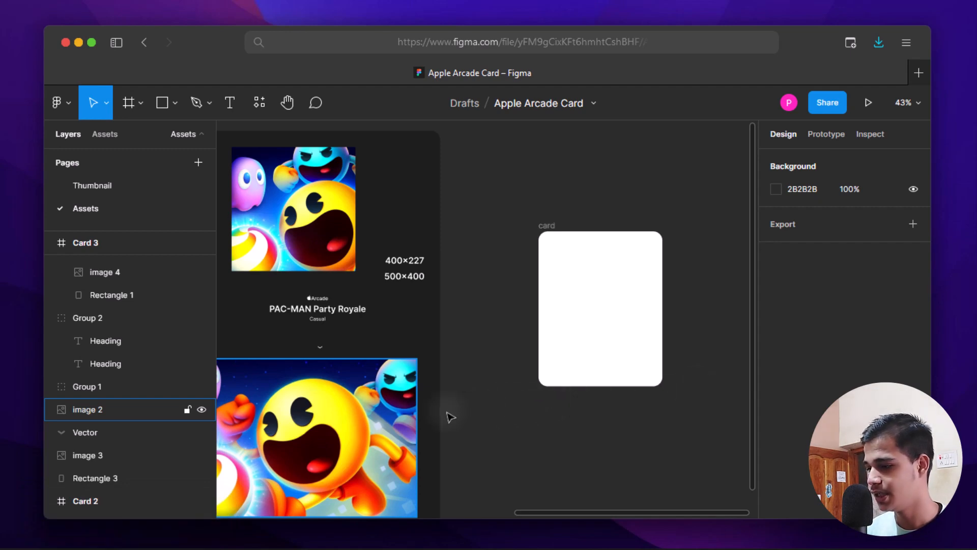
- Alt-drag a copy of the Pac-Man image 2 into the card and centre it horizontally
left_click_drag(358, 425, 638, 300)
key("alt")
left_click_drag(621, 333, 626, 334)
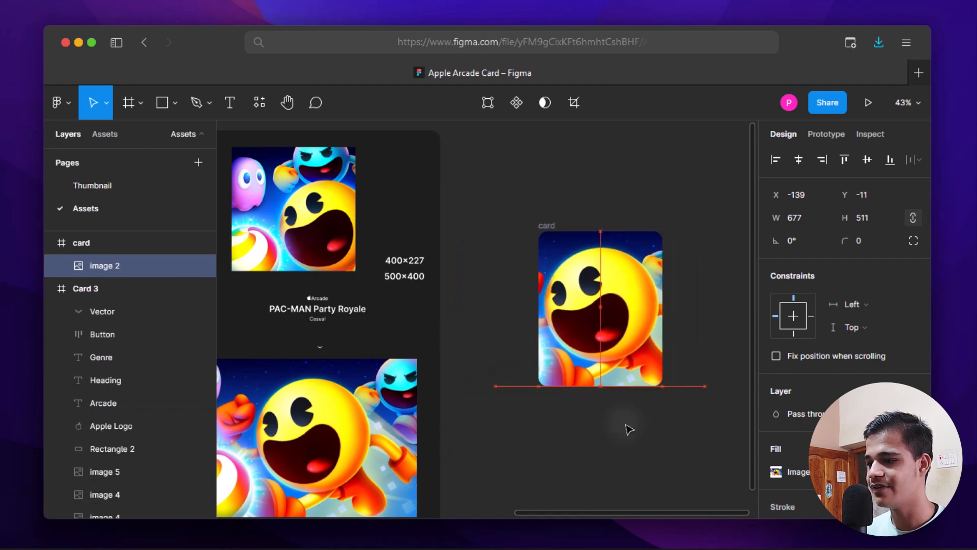
left_click(630, 430)
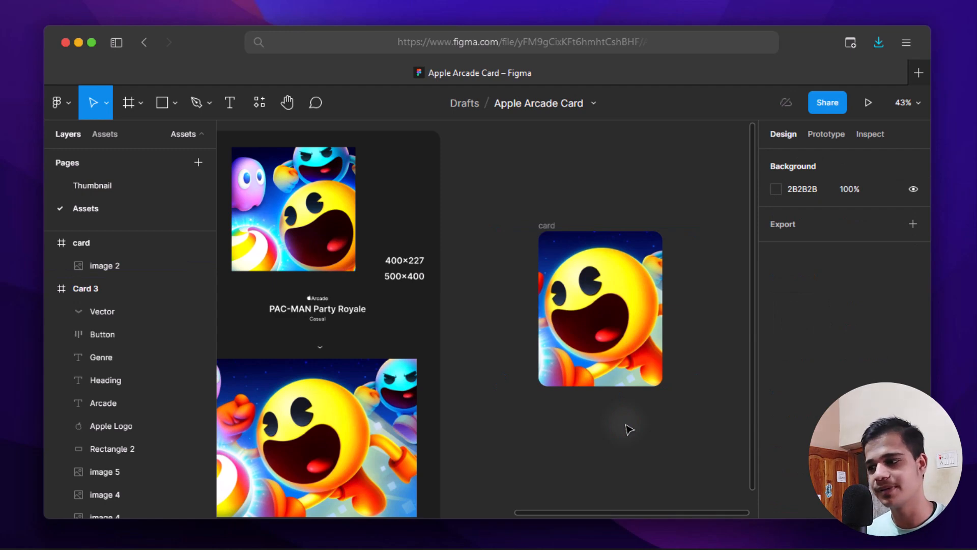
scroll(629, 429, "up", 5)
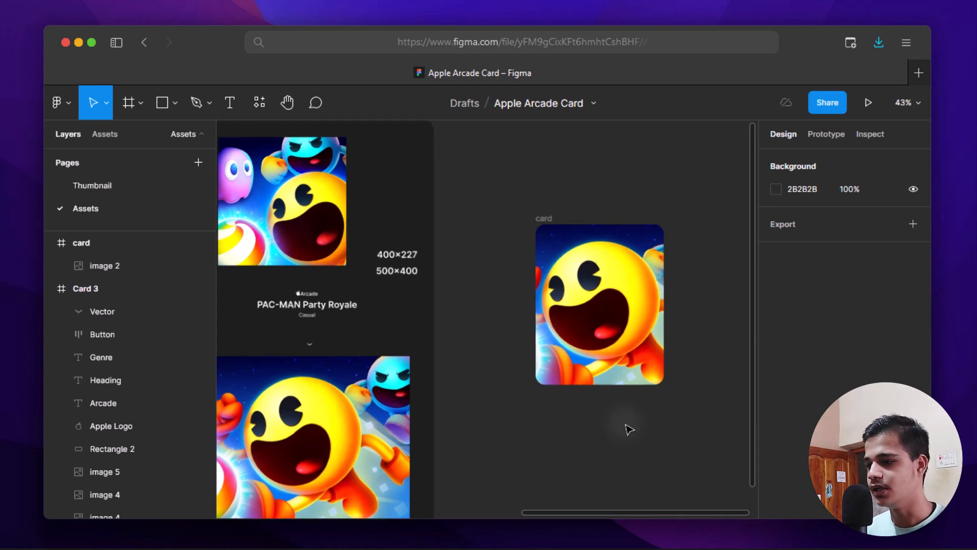
scroll(631, 315, "up", 2)
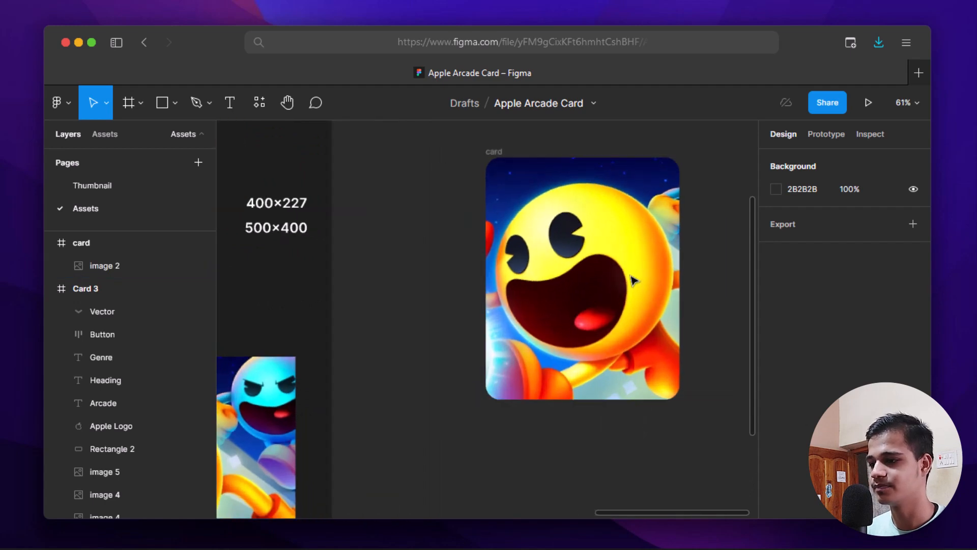
scroll(629, 295, "down", 1)
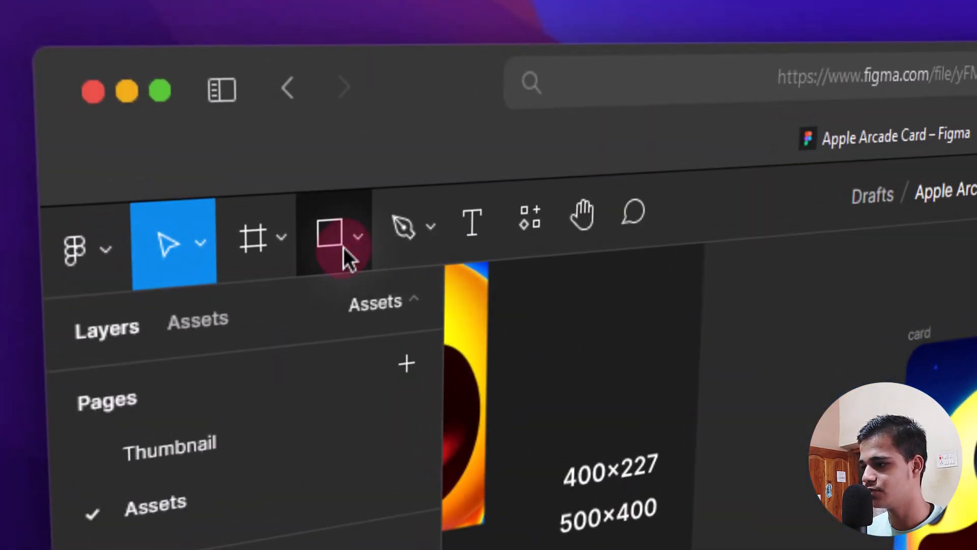
- Draw a rectangle over the card's lower part and set its height to 227
left_click(344, 260)
left_click(344, 304)
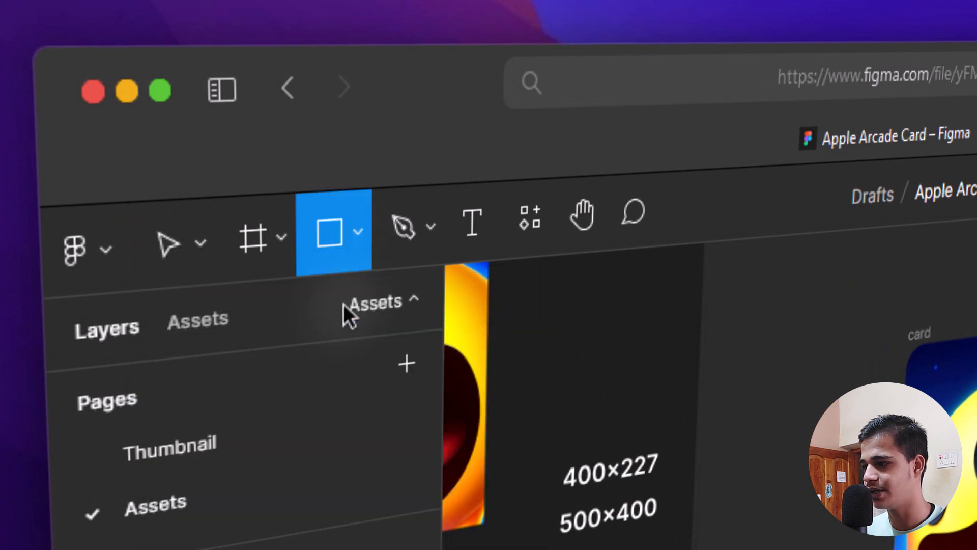
key("r")
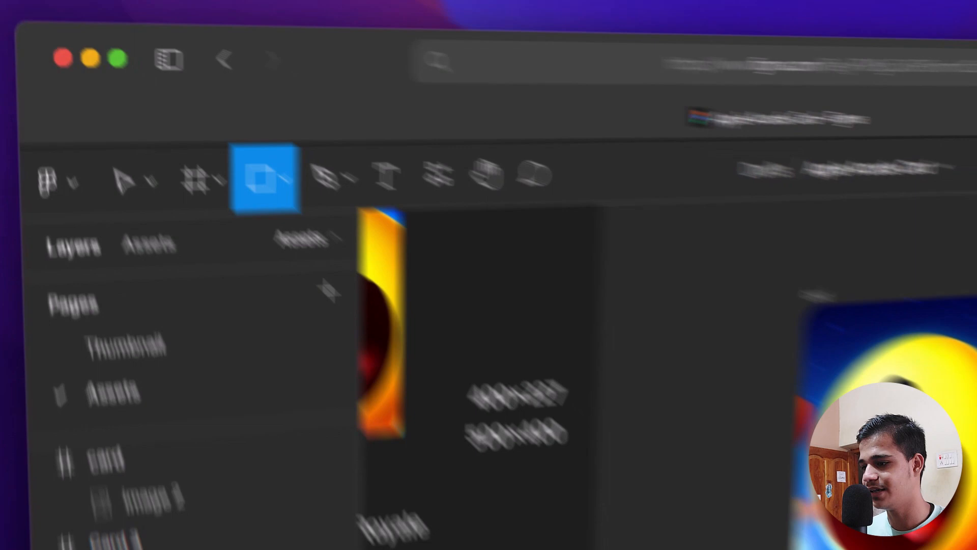
mouse_move(496, 320)
left_mouse_down()
mouse_move(517, 393)
mouse_move(672, 406)
left_mouse_up()
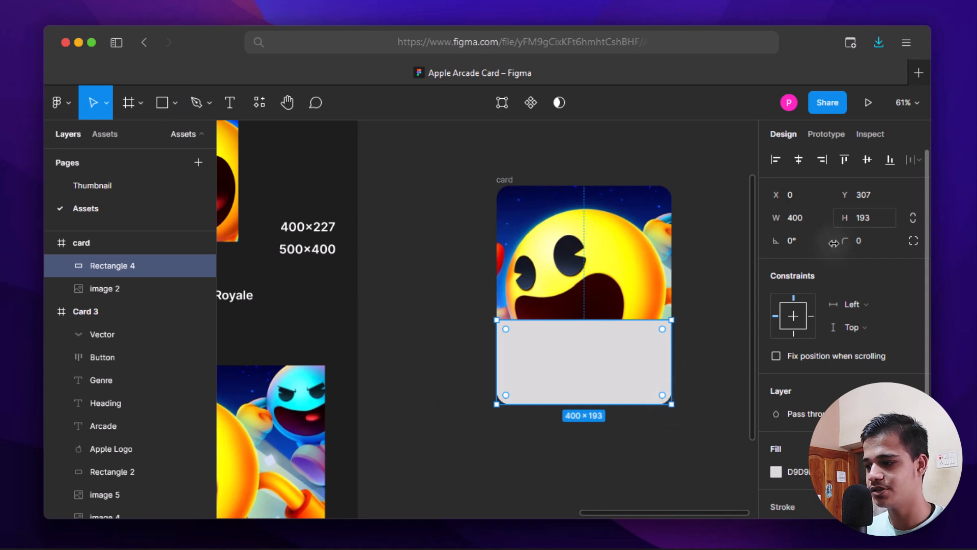
left_click(861, 217)
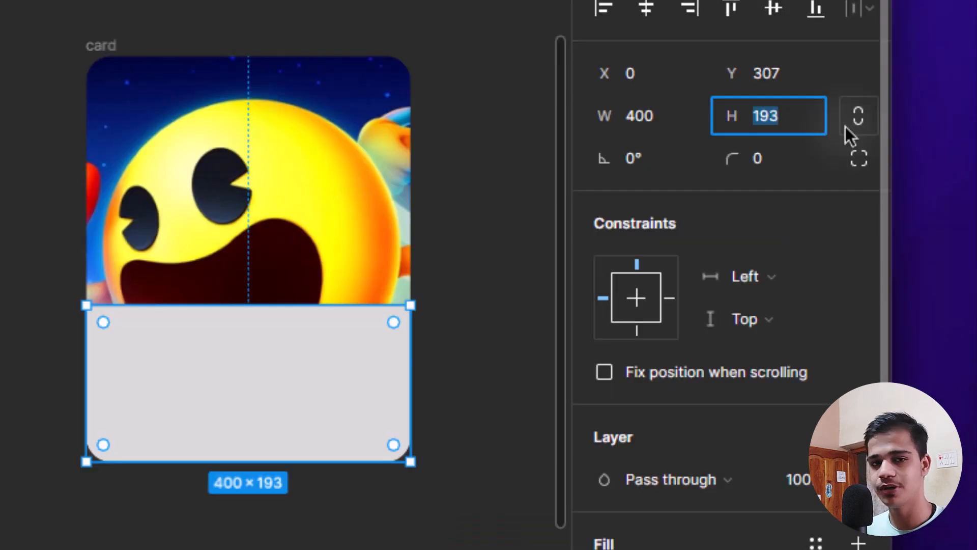
type("227")
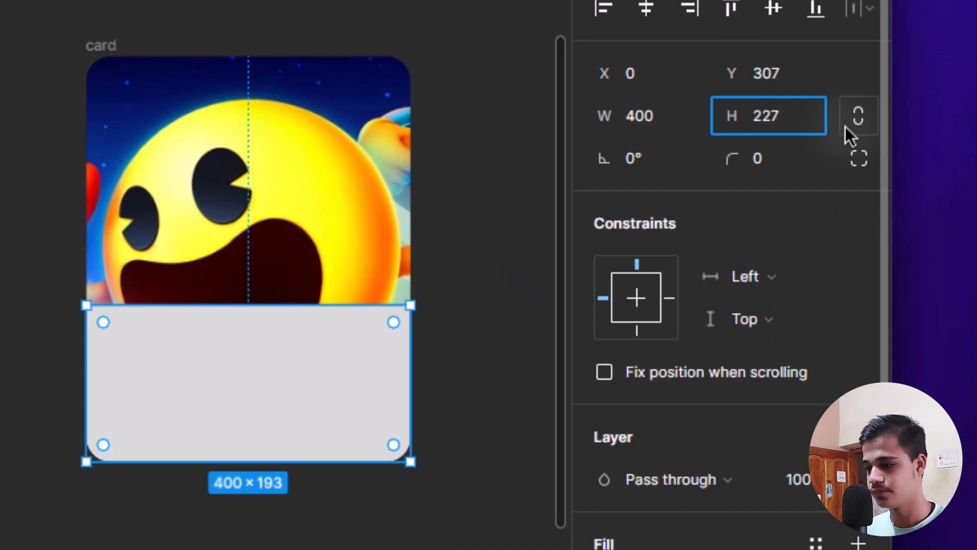
key("Return")
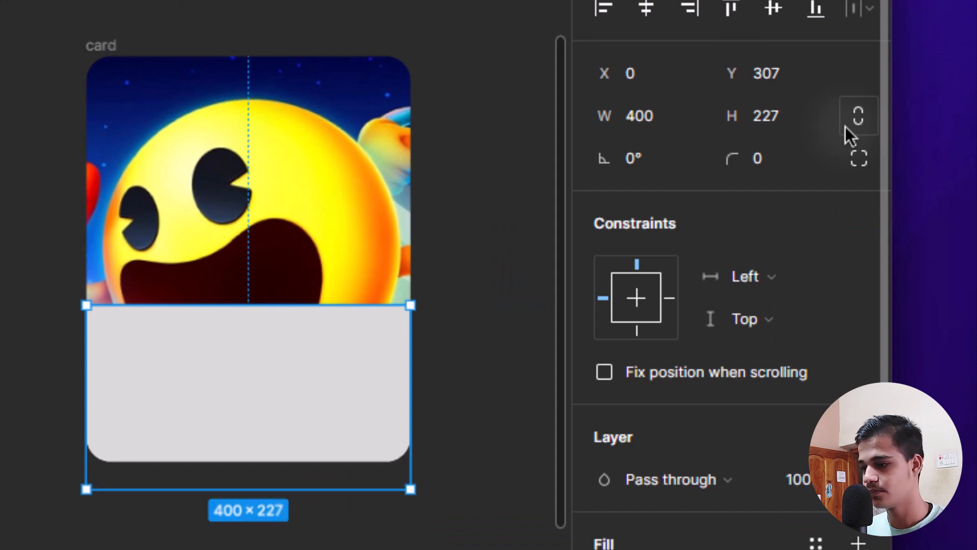
- Round the rectangle's corners to 30 and move it flush with the card's bottom
left_click(768, 167)
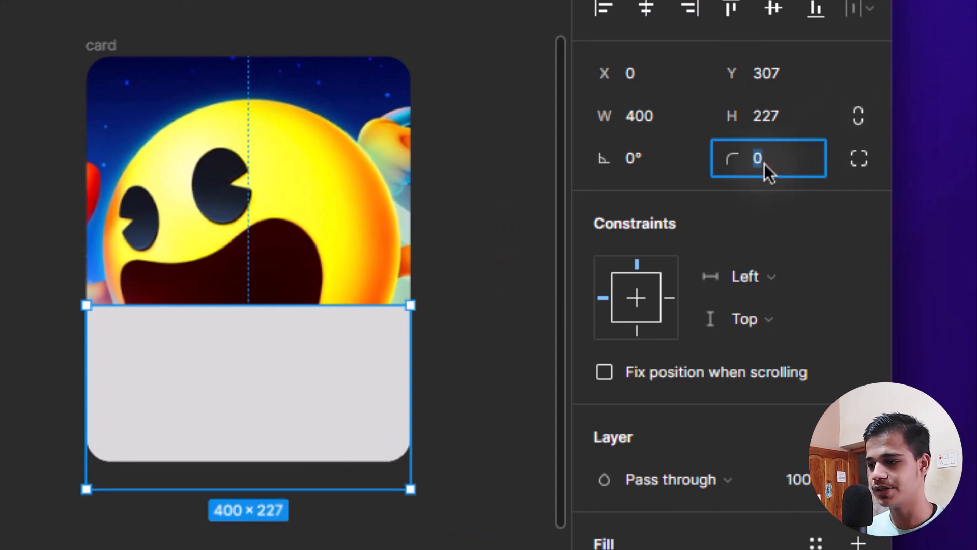
type("30")
key("Return")
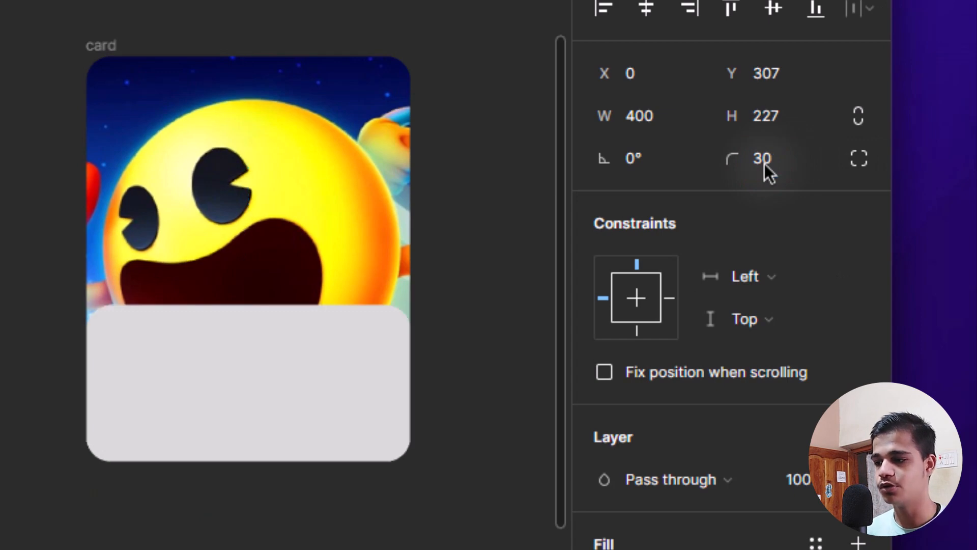
mouse_move(306, 383)
left_mouse_down()
mouse_move(300, 352)
mouse_move(304, 367)
left_mouse_up()
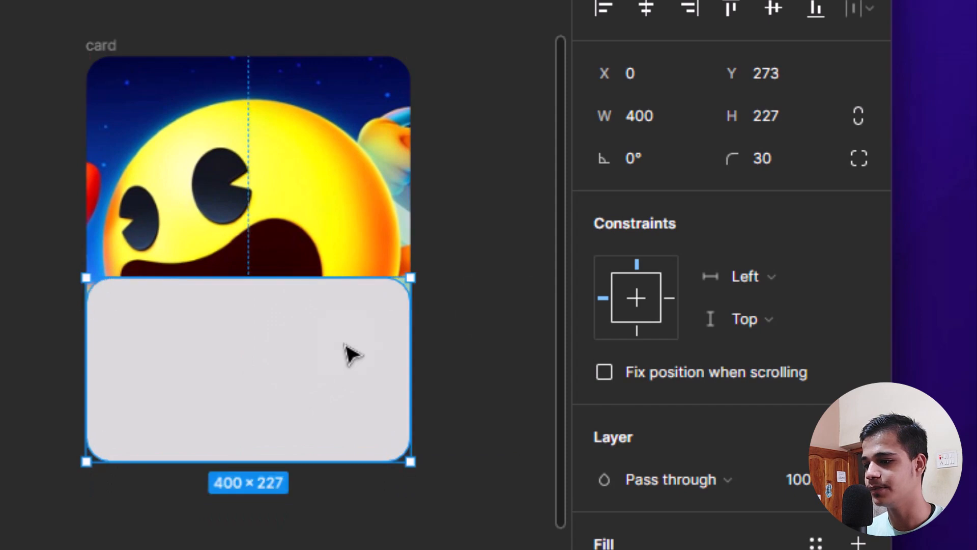
key("Escape")
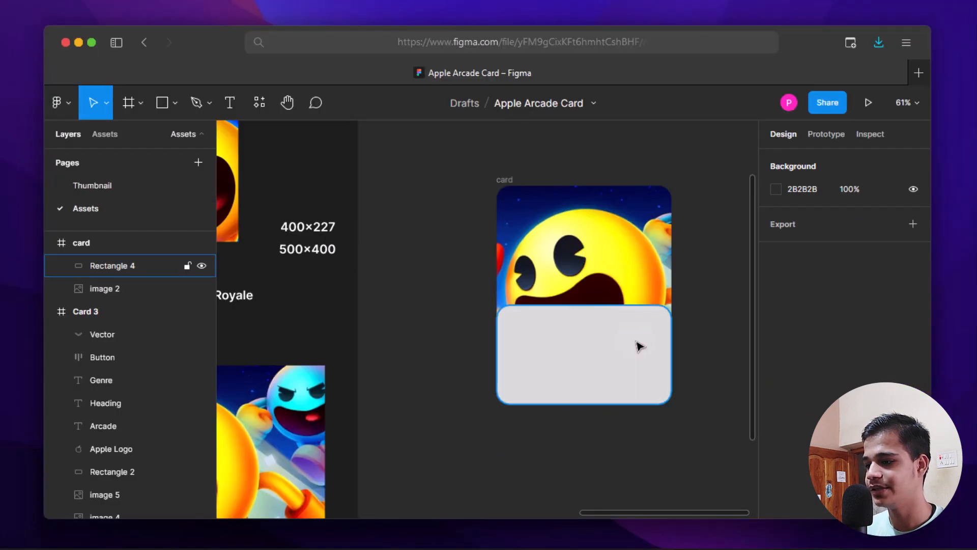
left_click(639, 346)
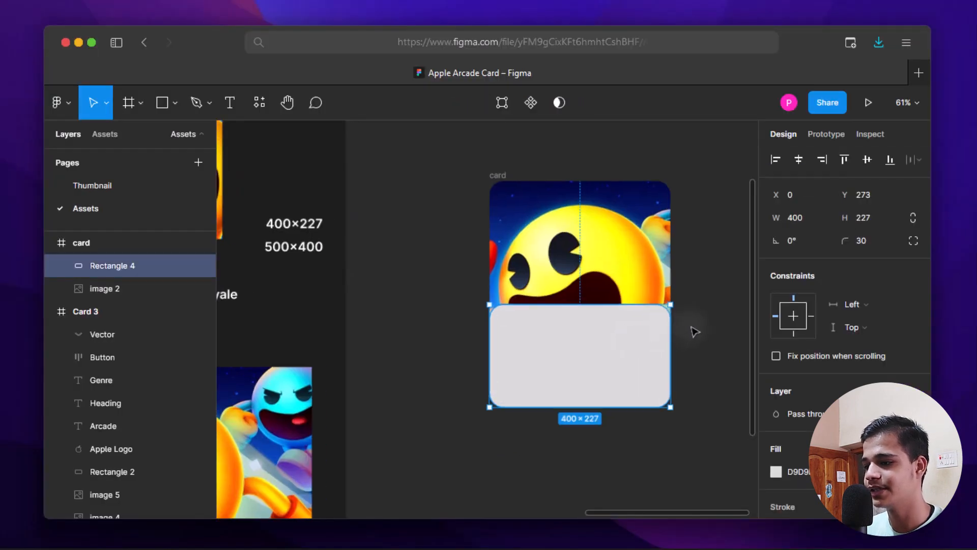
scroll(648, 312, "up", 3)
scroll(644, 310, "right", 2)
scroll(861, 327, "down", 3)
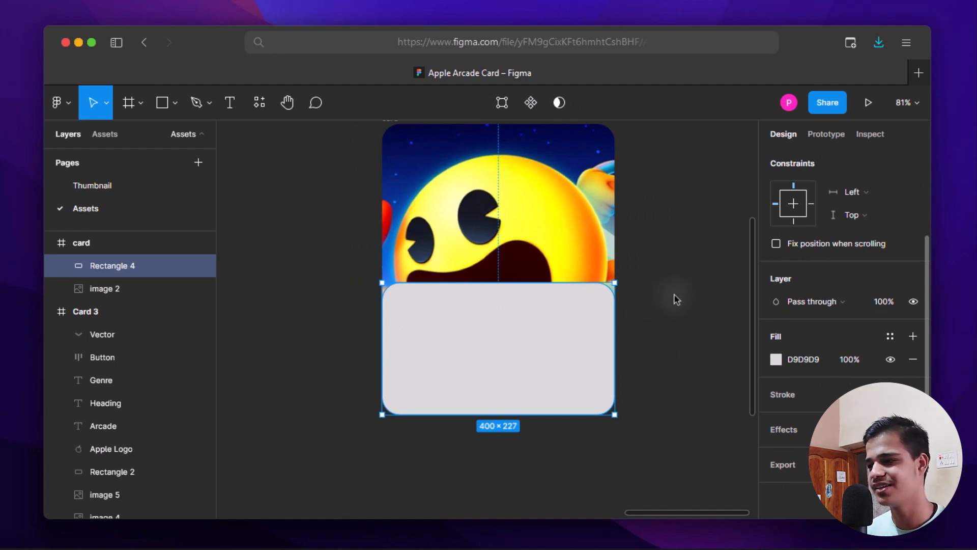
left_click_drag(682, 305, 682, 317)
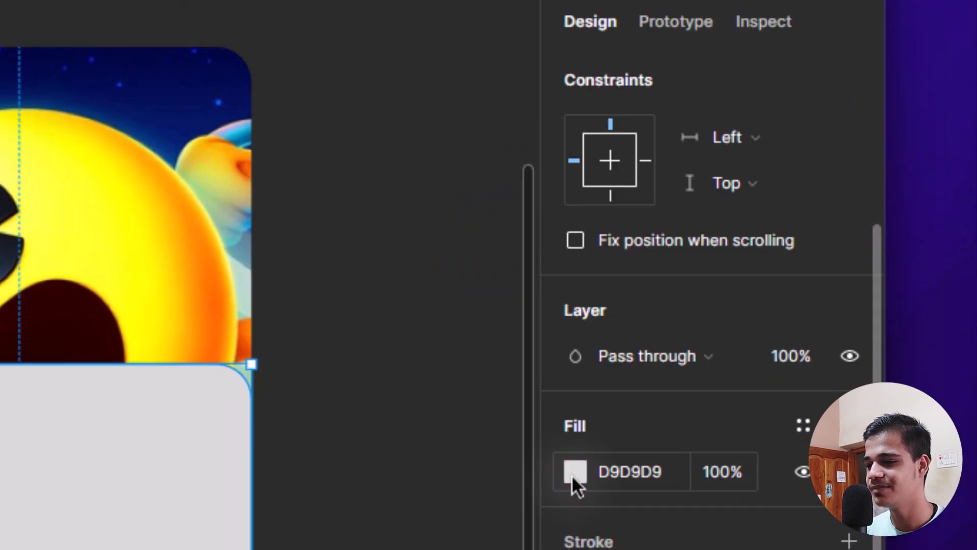
- Change Rectangle 4's fill to bright cyan 4FDFFF
left_click(776, 360)
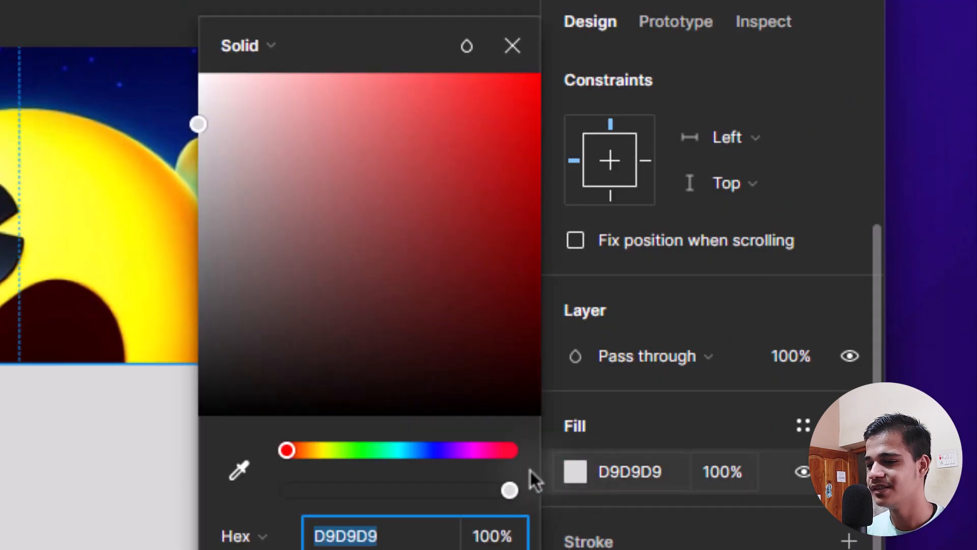
left_click(403, 450)
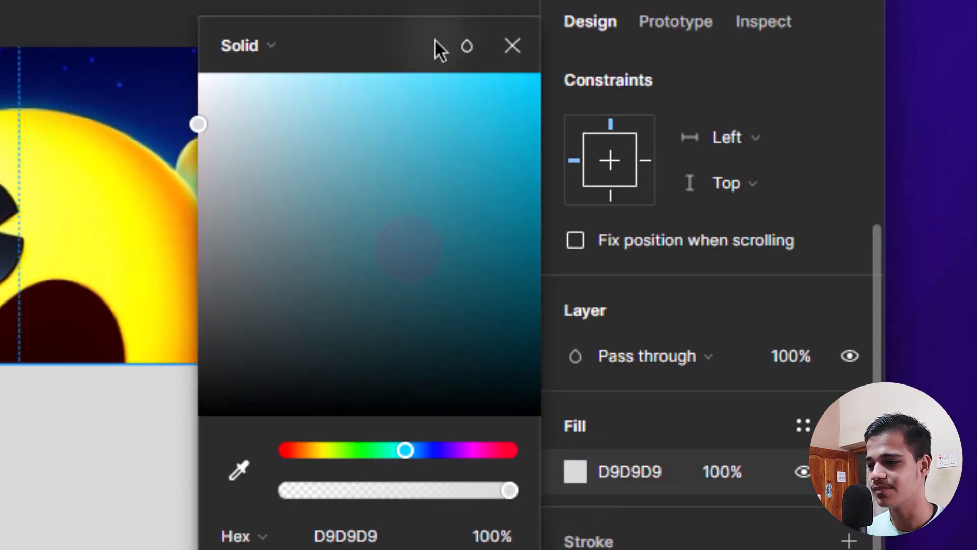
left_click_drag(434, 39, 435, 37)
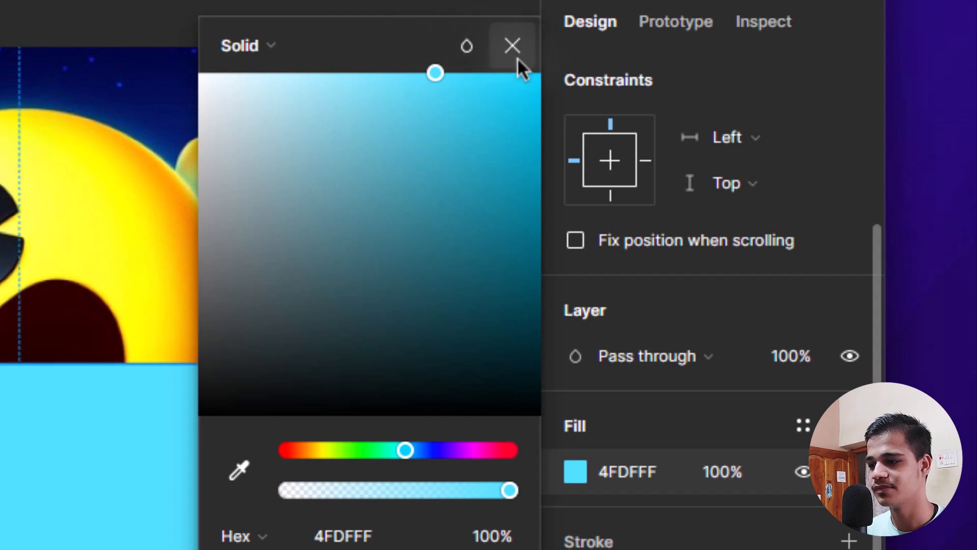
left_click(520, 58)
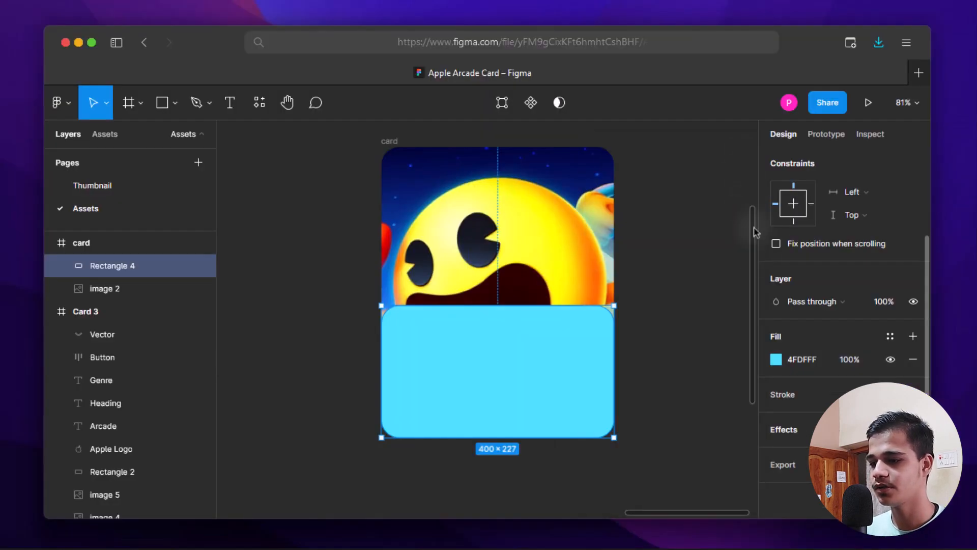
- Add a Background blur effect set to 70 to the rectangle
left_click(790, 432)
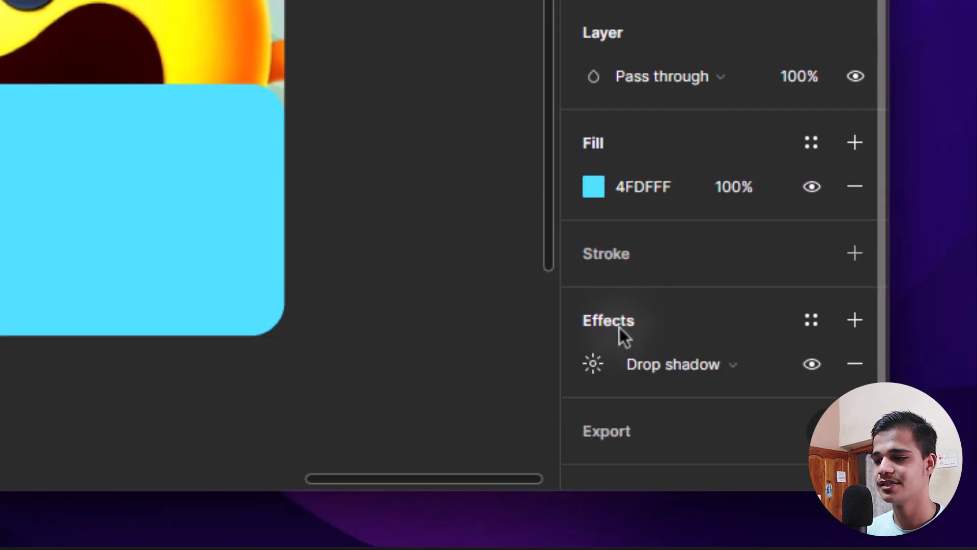
left_click(596, 367)
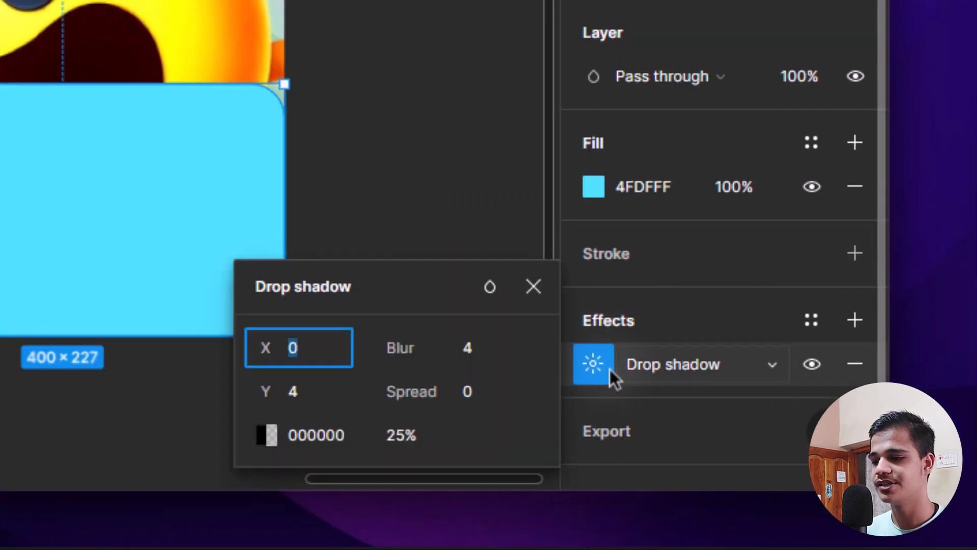
left_click(646, 374)
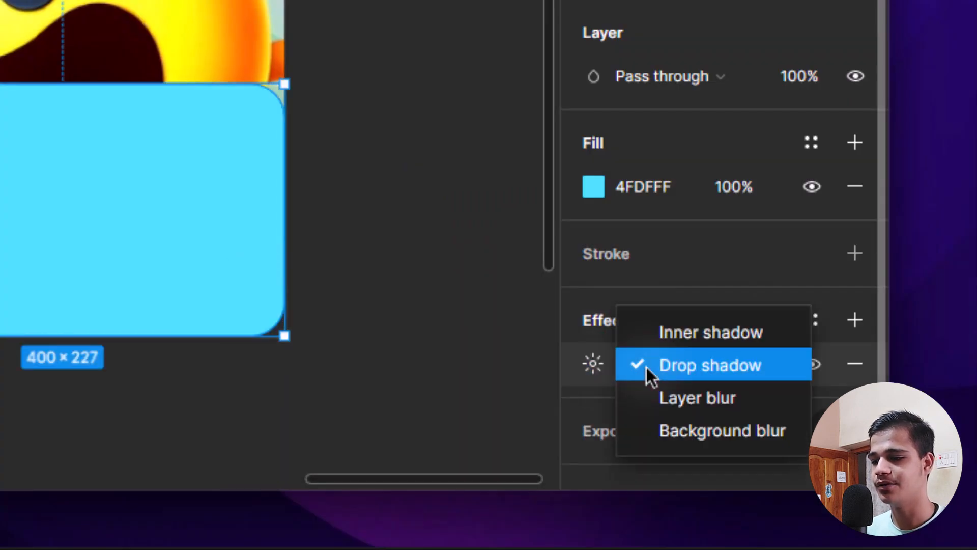
left_click(668, 435)
left_click(591, 369)
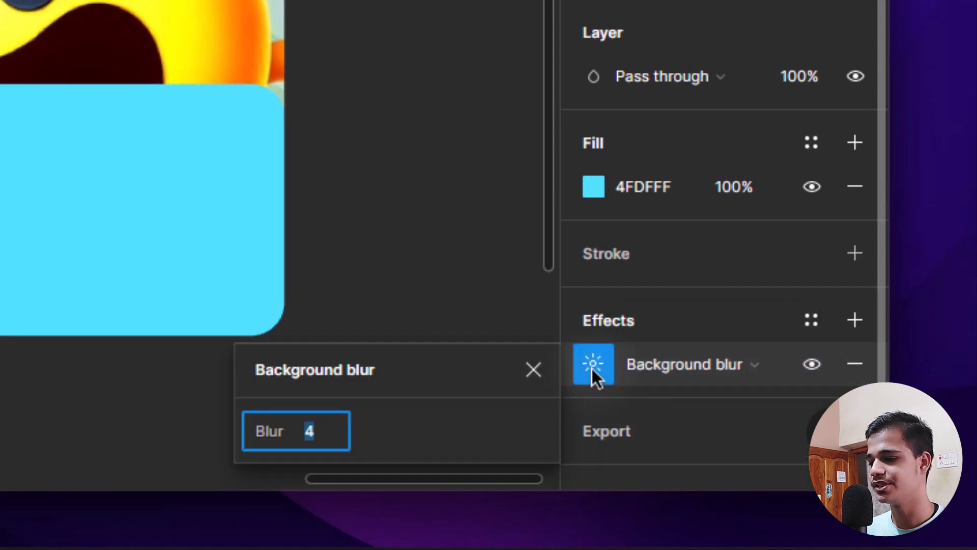
type("70")
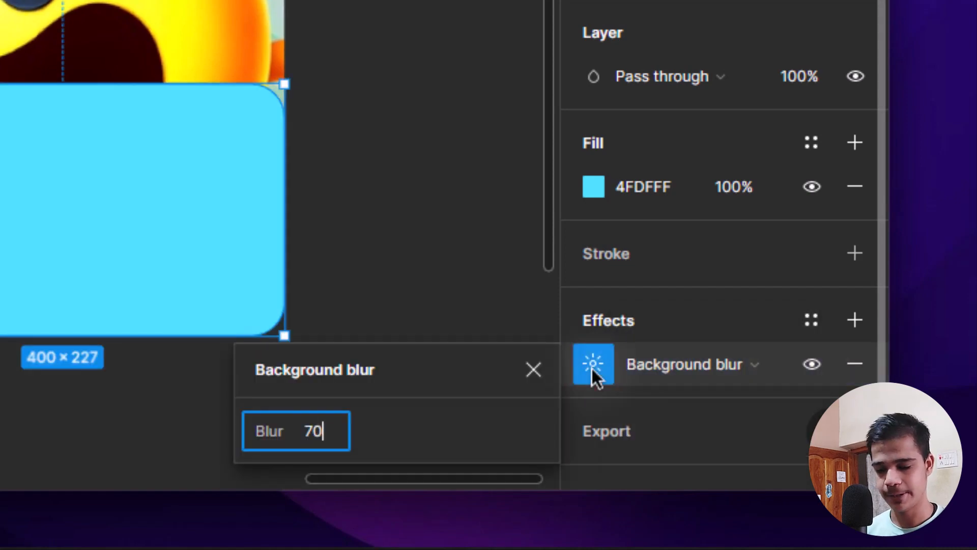
key("Return")
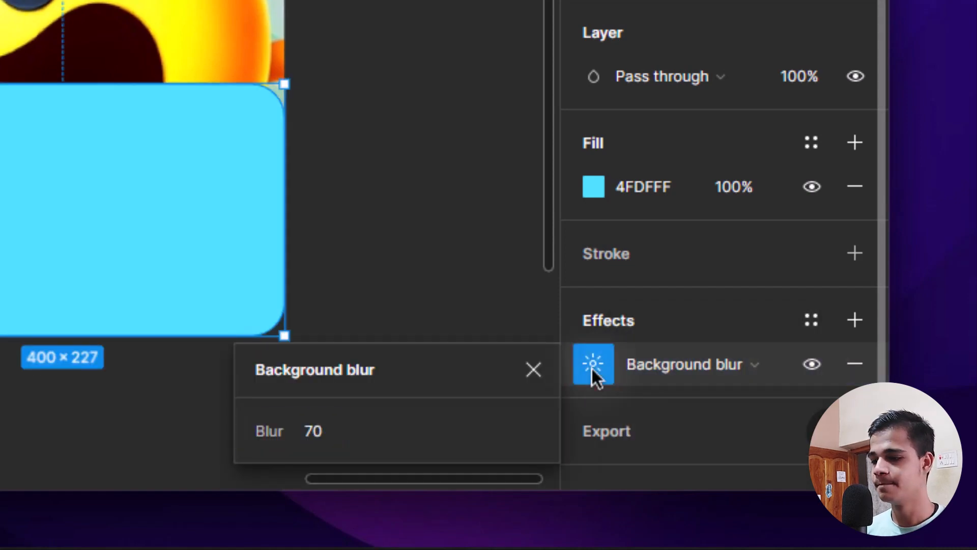
left_click(529, 381)
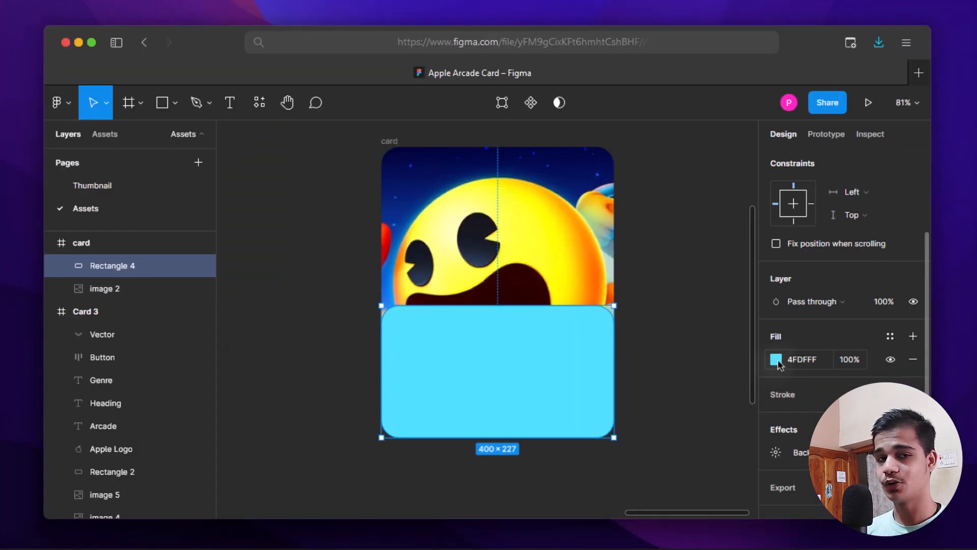
- Set the cyan panel fill's blend mode to Soft light
left_click(777, 360)
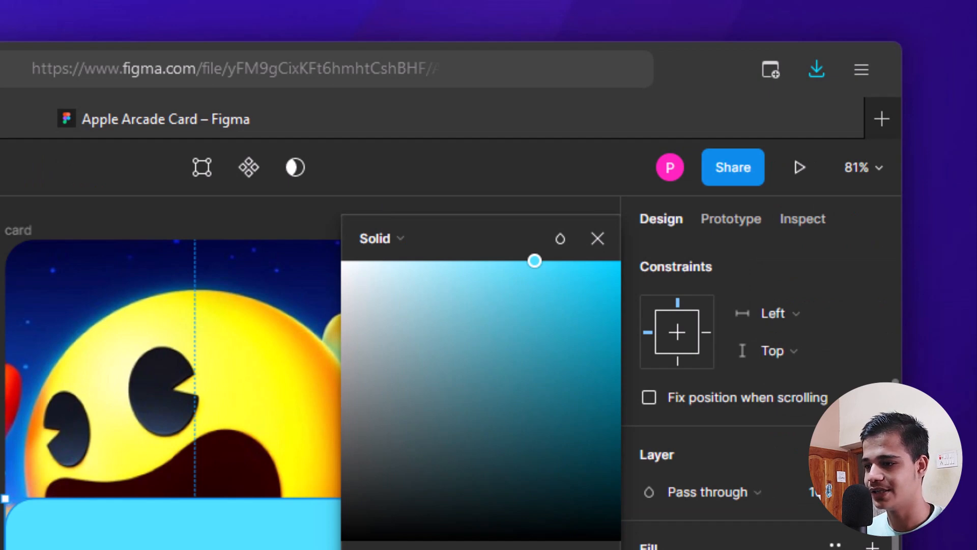
left_click(564, 242)
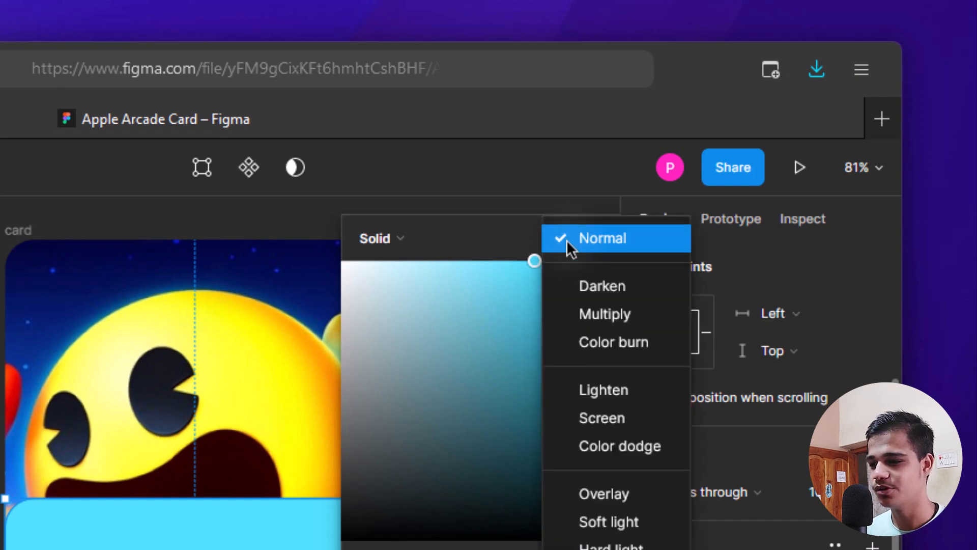
left_click(621, 527)
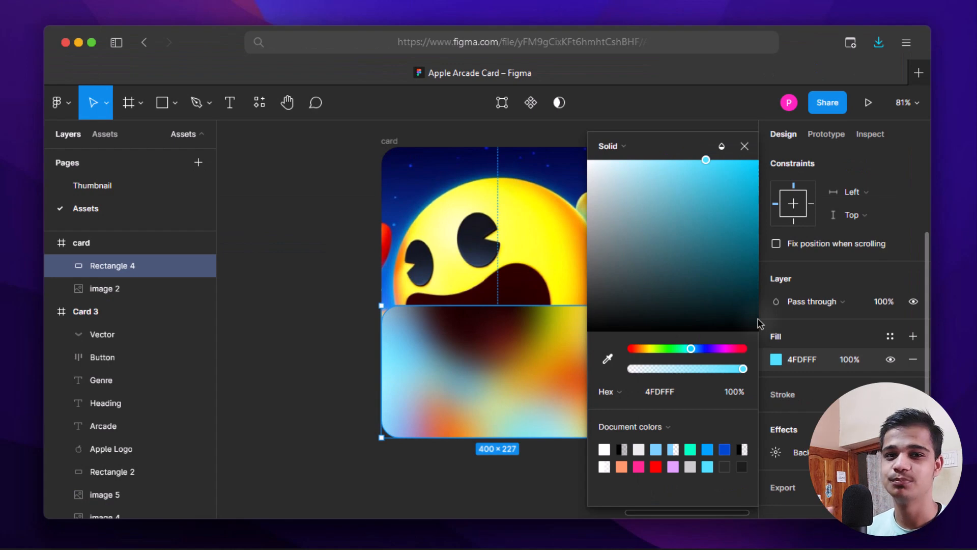
left_click(744, 146)
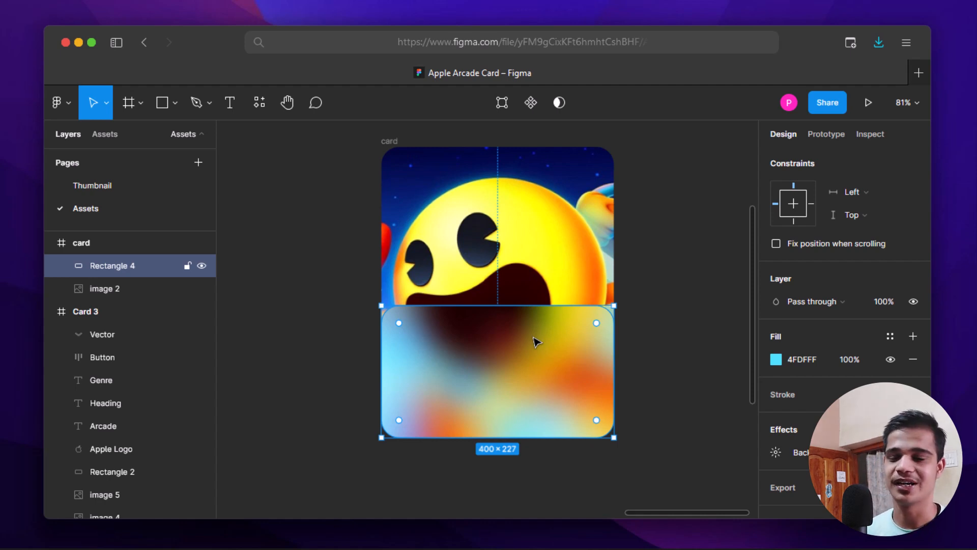
left_click(690, 322)
scroll(690, 322, "down", 5)
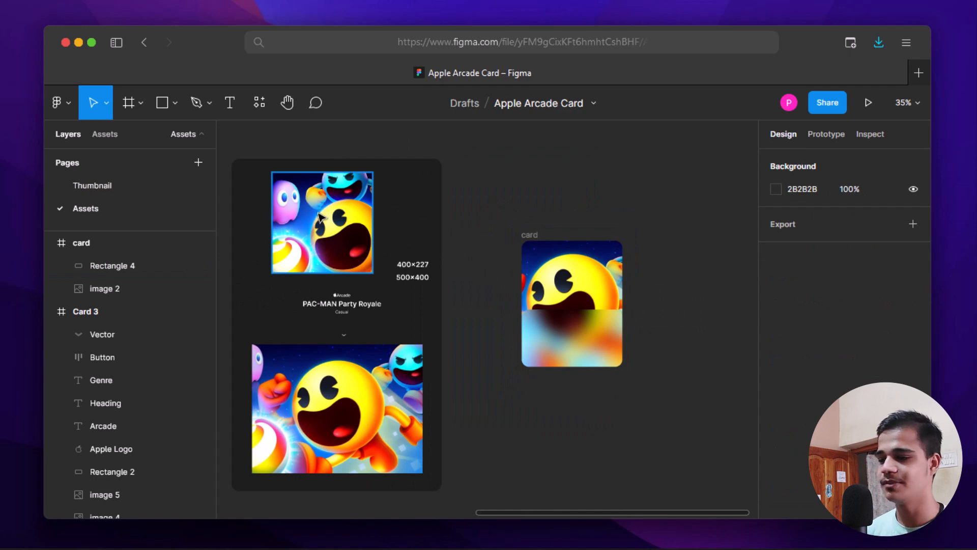
- Duplicate image 3 from Card 3 into the card and move its layer below Rectangle 4
left_click(319, 216)
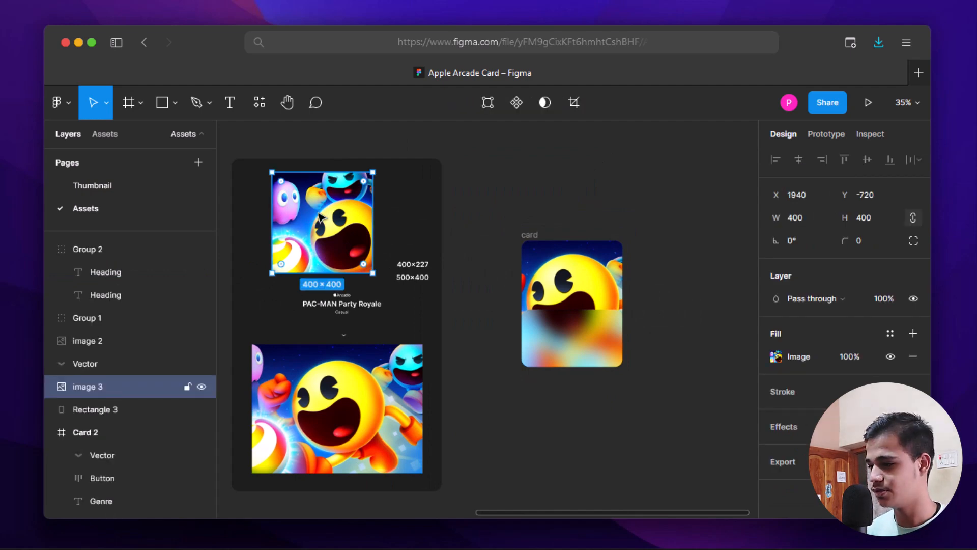
left_click_drag(320, 216, 571, 271)
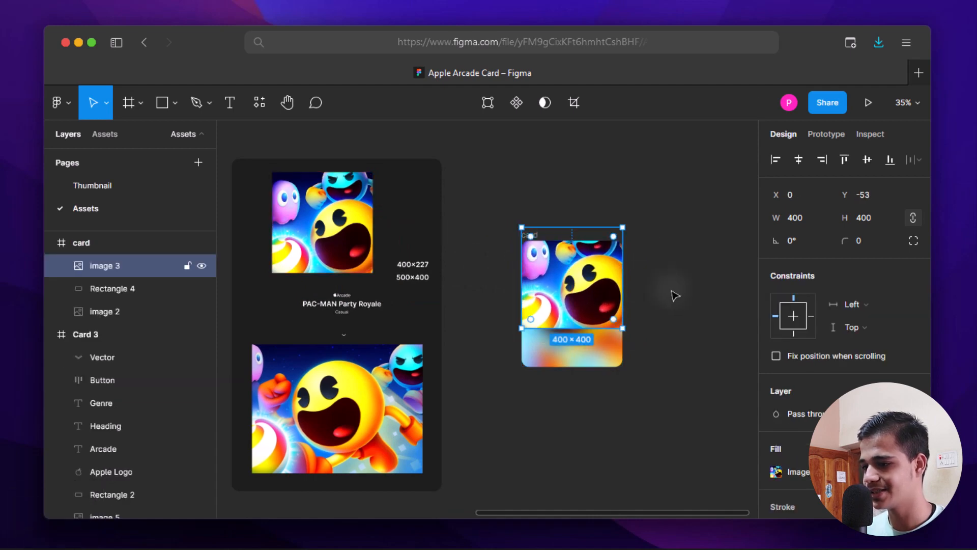
left_click(672, 293)
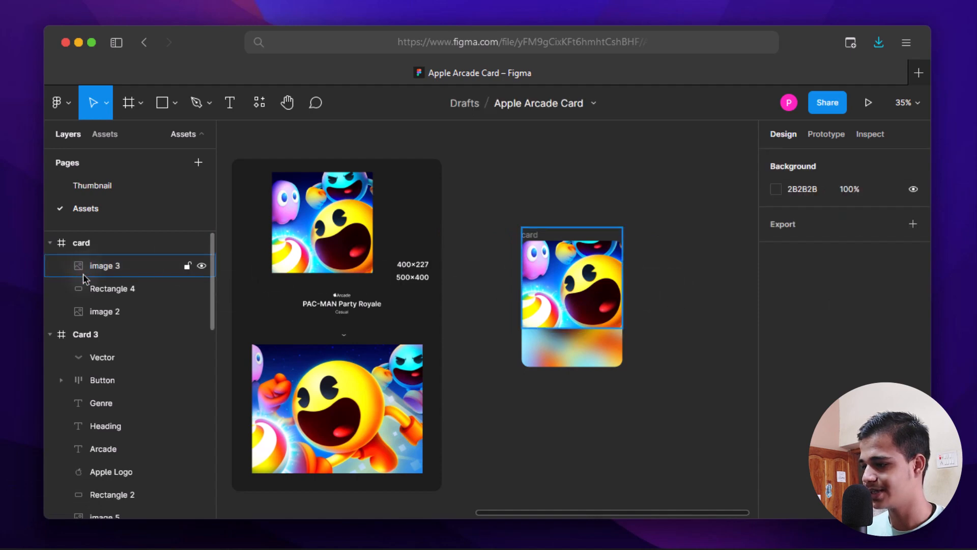
left_click_drag(84, 273, 87, 297)
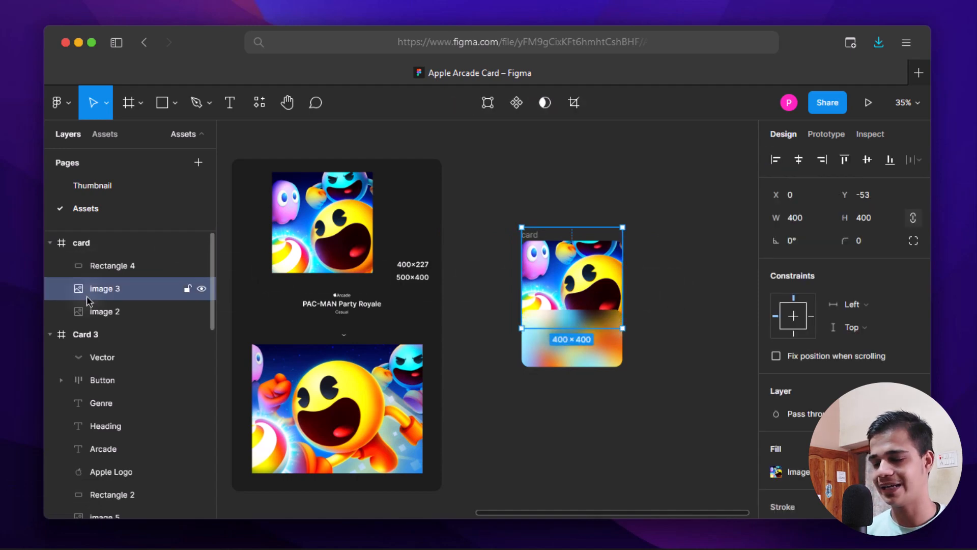
left_click(694, 275)
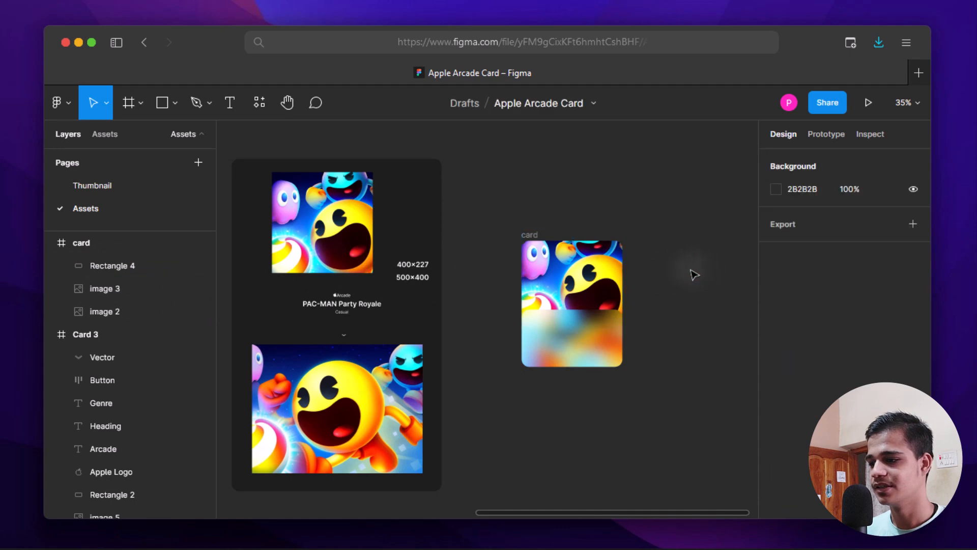
- Align image 3 with the card's top and left edges
scroll(694, 275, "up", 4)
left_click_drag(651, 268, 746, 186)
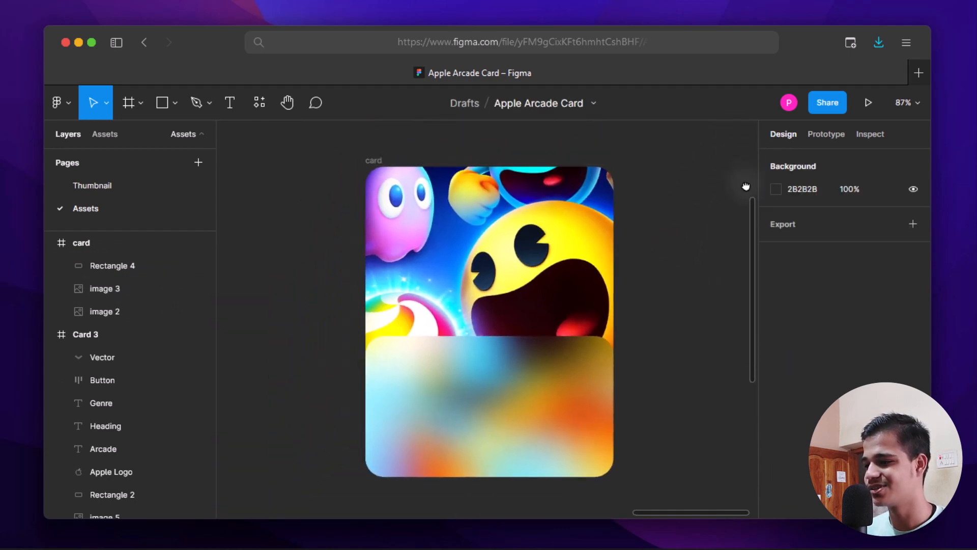
left_click(118, 290)
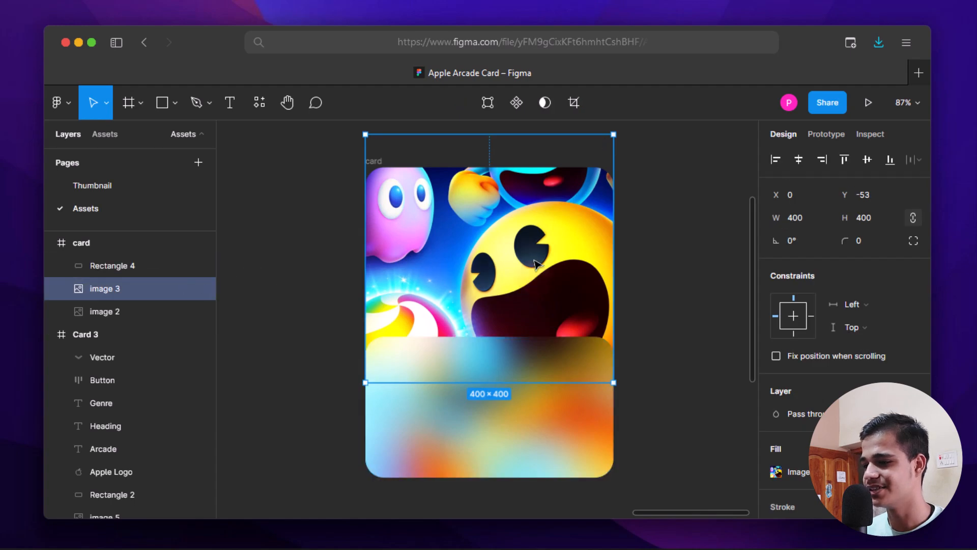
left_click_drag(535, 263, 536, 276)
left_click_drag(536, 279, 538, 271)
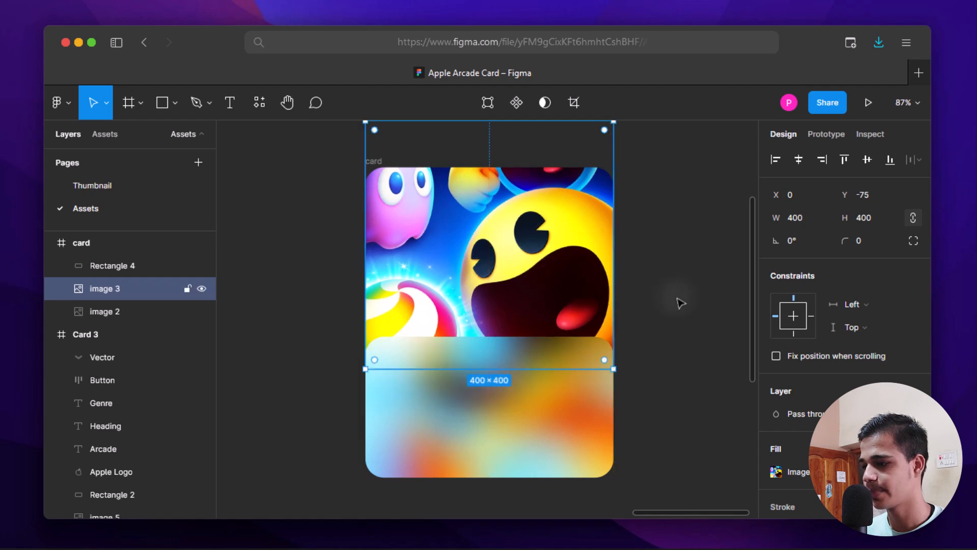
left_click(718, 311)
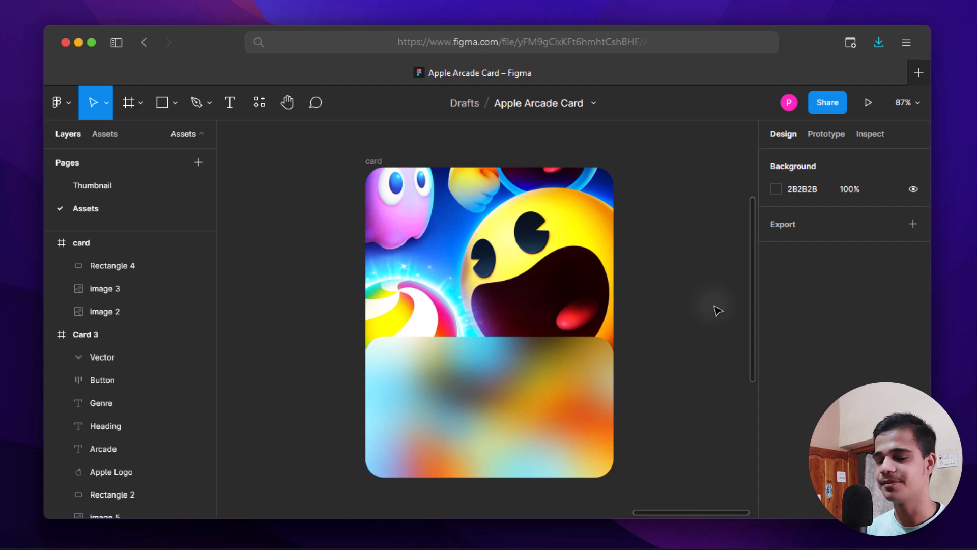
scroll(705, 313, "down", 3)
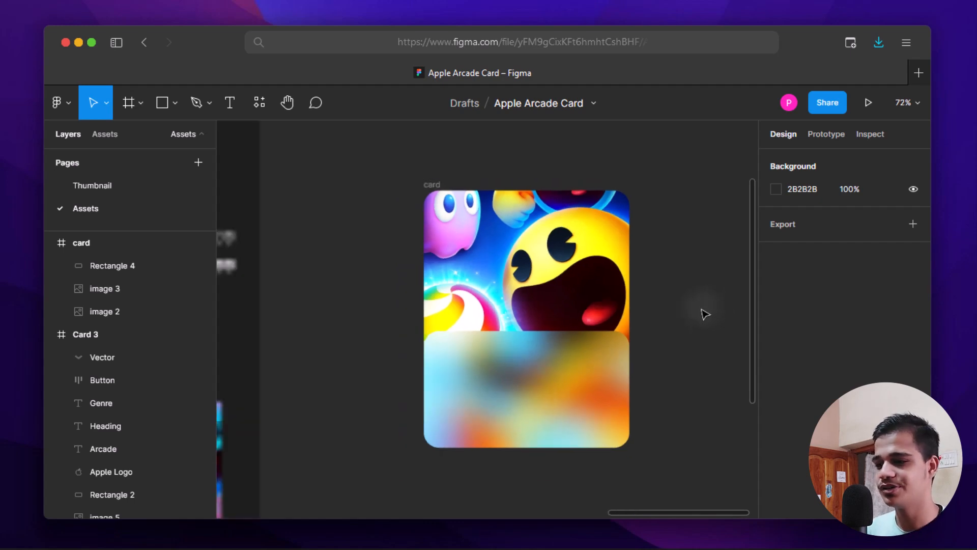
scroll(779, 306, "left", 5)
scroll(619, 245, "left", 4)
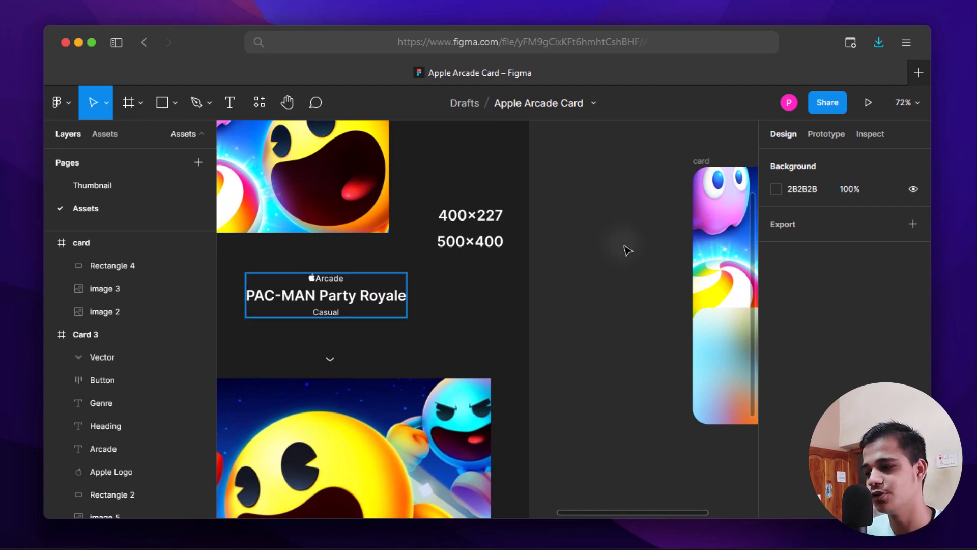
- Copy the Arcade logo, title and genre group onto the frosted panel
left_click(351, 298)
scroll(353, 298, "down", 2)
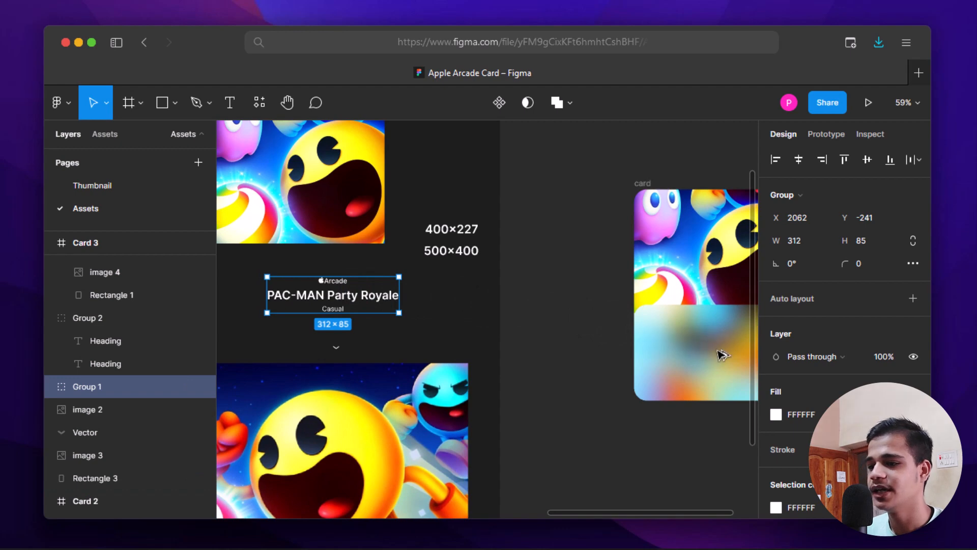
left_click_drag(718, 350, 655, 332)
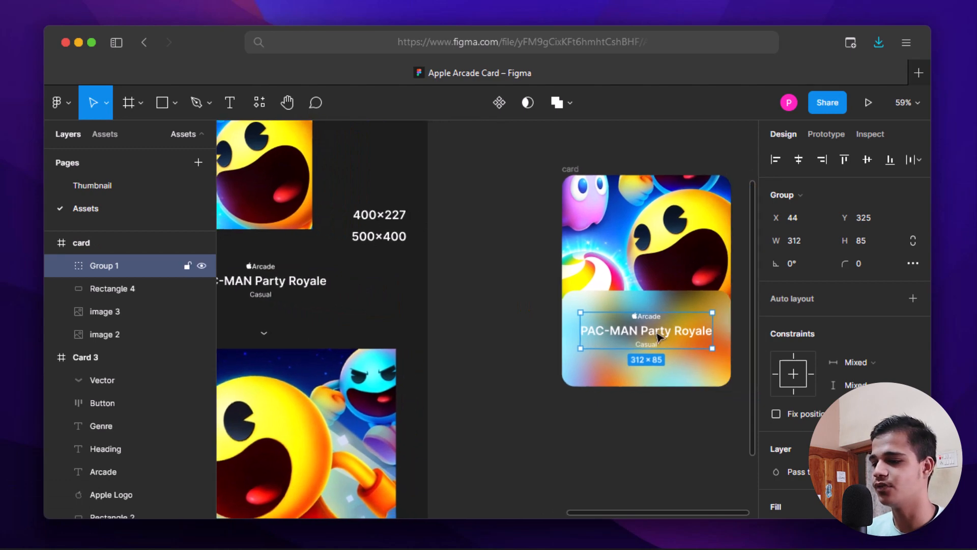
scroll(658, 337, "up", 5)
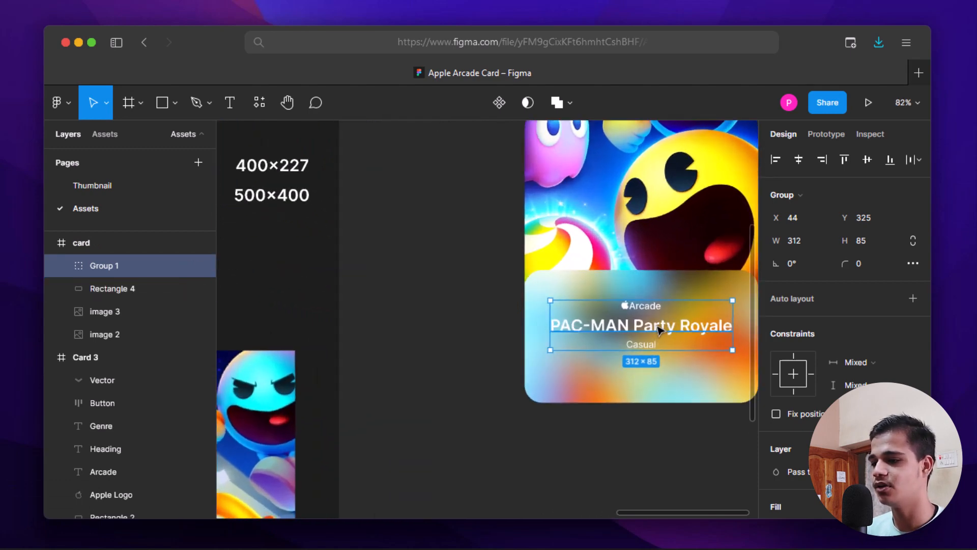
left_click_drag(658, 329, 660, 319)
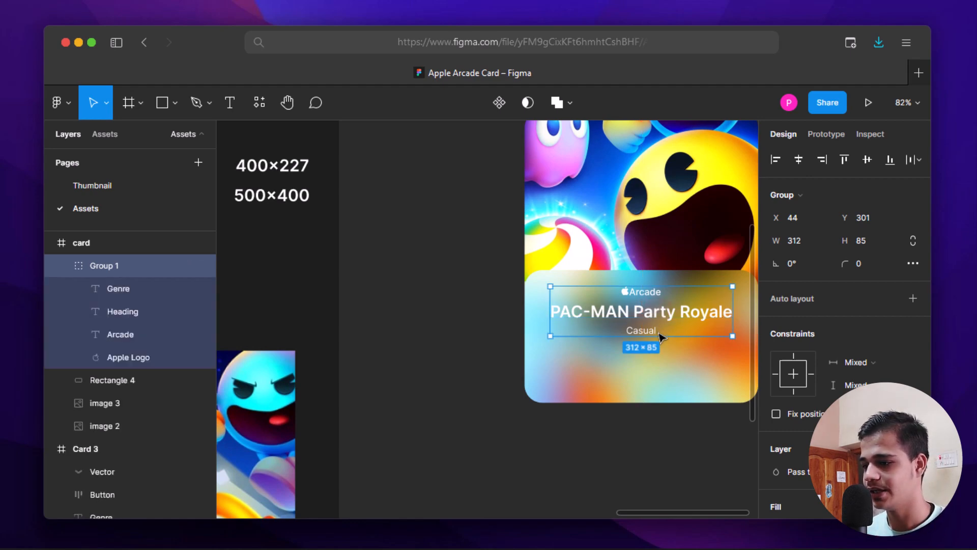
- Drag Group 1 about 28 px lower on the panel
double_click(660, 319)
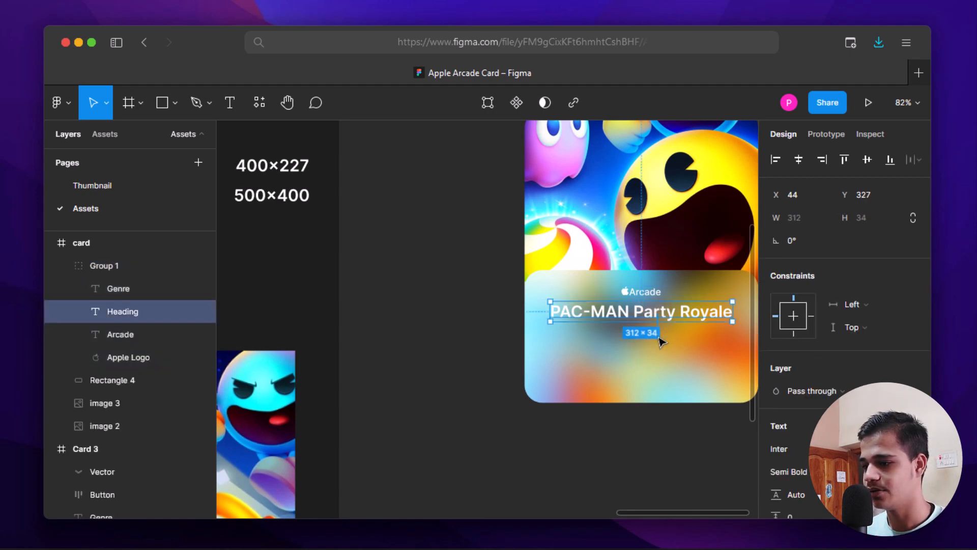
left_click(688, 419)
left_click_drag(672, 313, 599, 352)
scroll(598, 351, "up", 2)
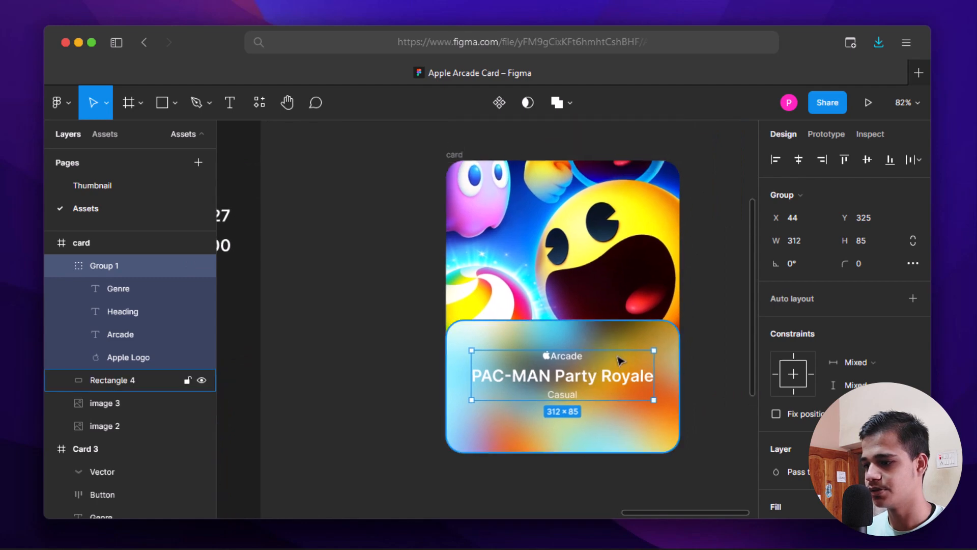
left_click(705, 367)
scroll(694, 359, "down", 3)
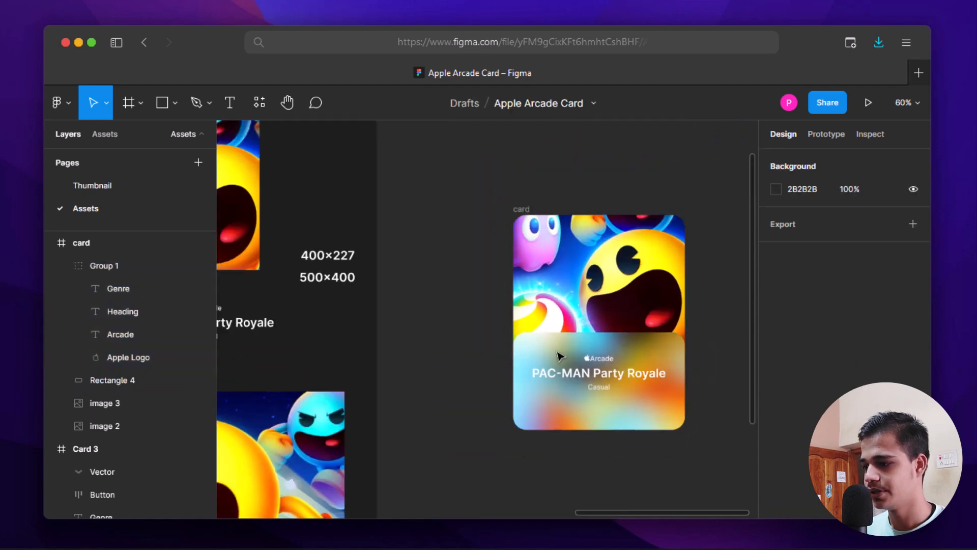
left_click_drag(561, 355, 691, 297)
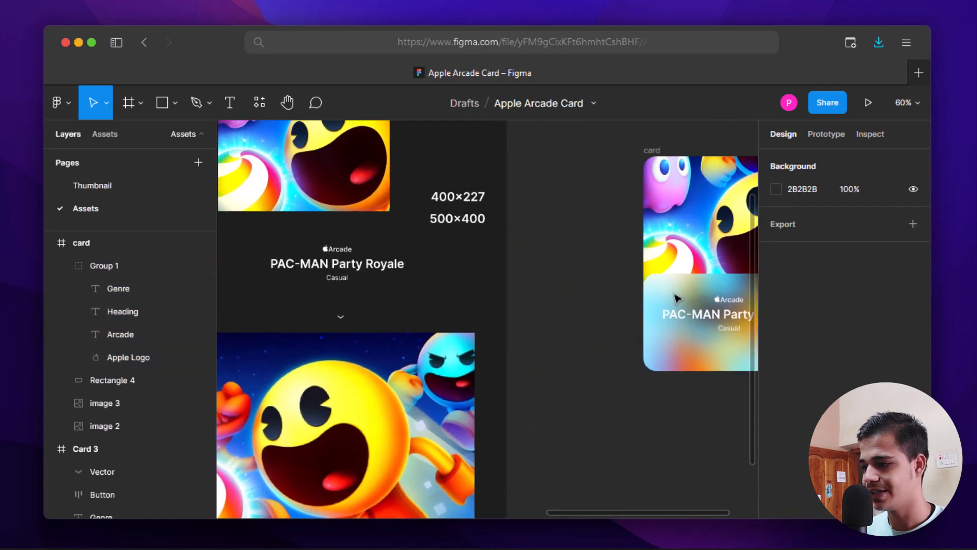
- Move the 15 × 6.43 chevron from Card 3 to the panel bottom, centred below 'Casual'
left_click(341, 318)
scroll(342, 322, "up", 3)
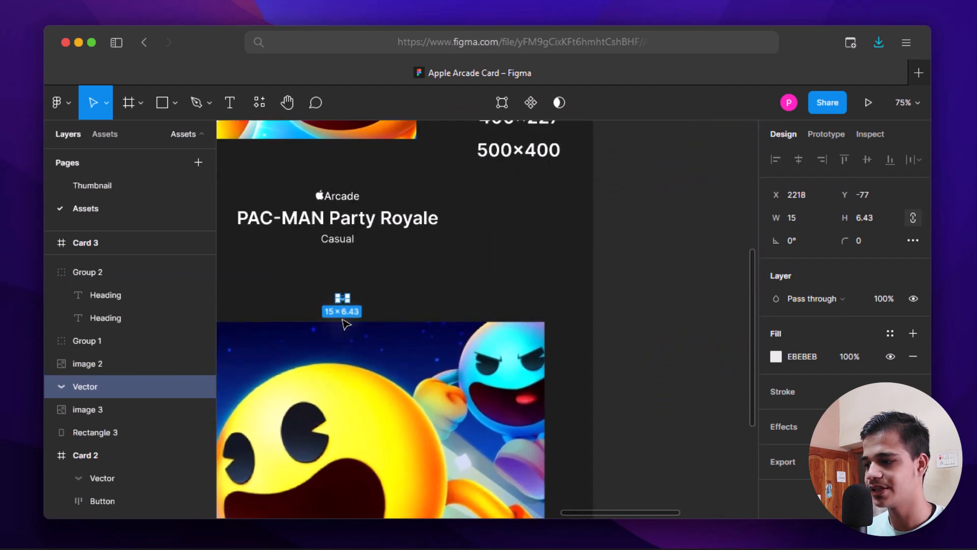
scroll(346, 323, "down", 1)
scroll(346, 324, "down", 1)
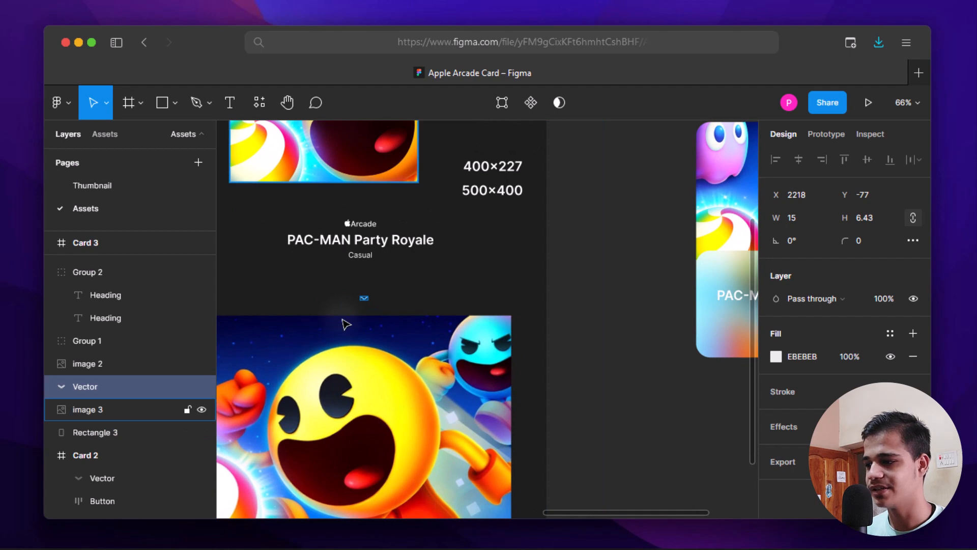
scroll(359, 305, "up", 2)
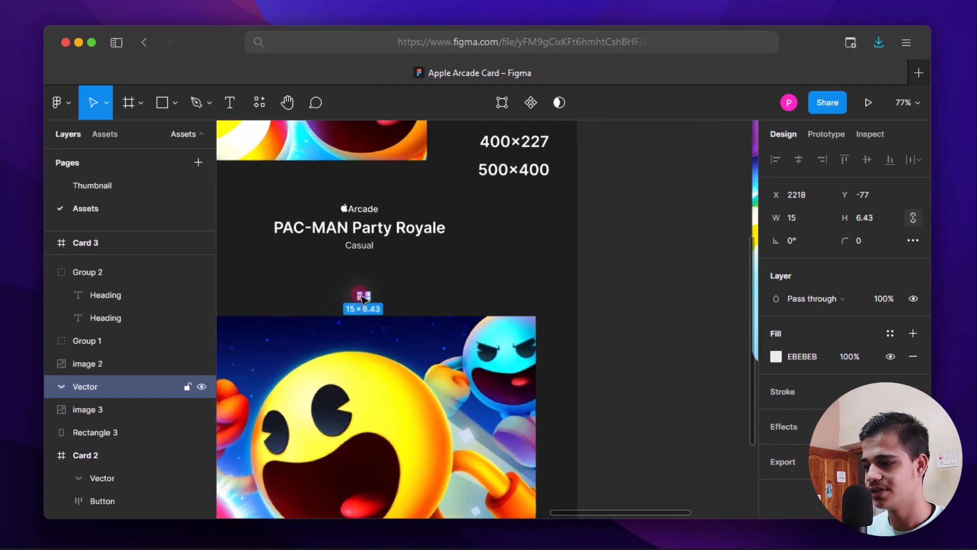
left_click_drag(381, 303, 453, 362)
scroll(448, 361, "up", 5)
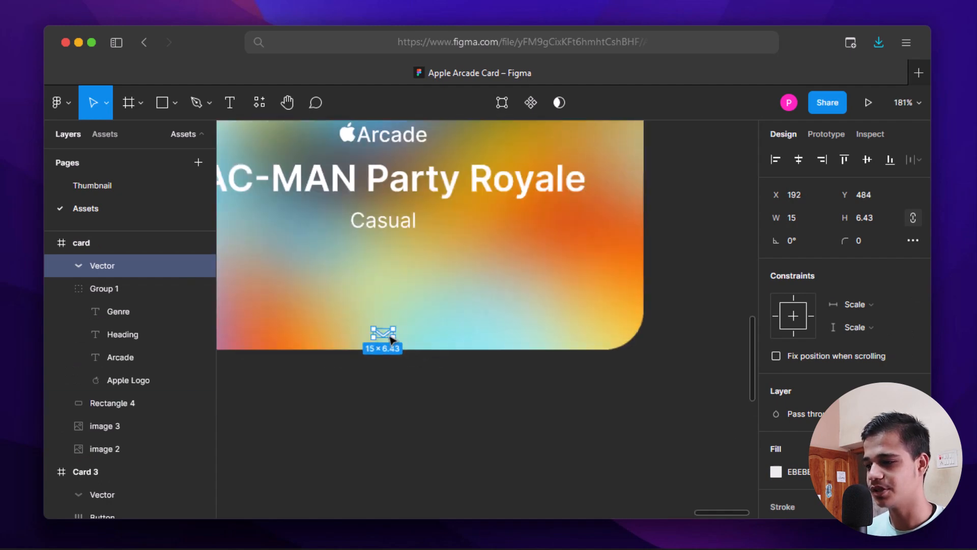
left_click_drag(386, 337, 387, 323)
left_click(472, 402)
scroll(471, 402, "down", 5)
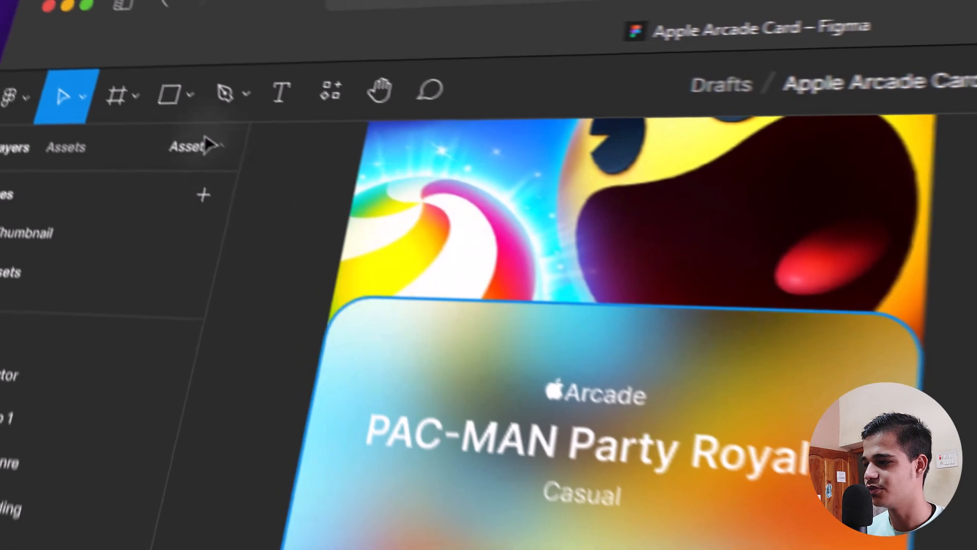
- Draw a 216 × 46 rectangle under 'Casual' and set its corner radius to 5
left_click(147, 89)
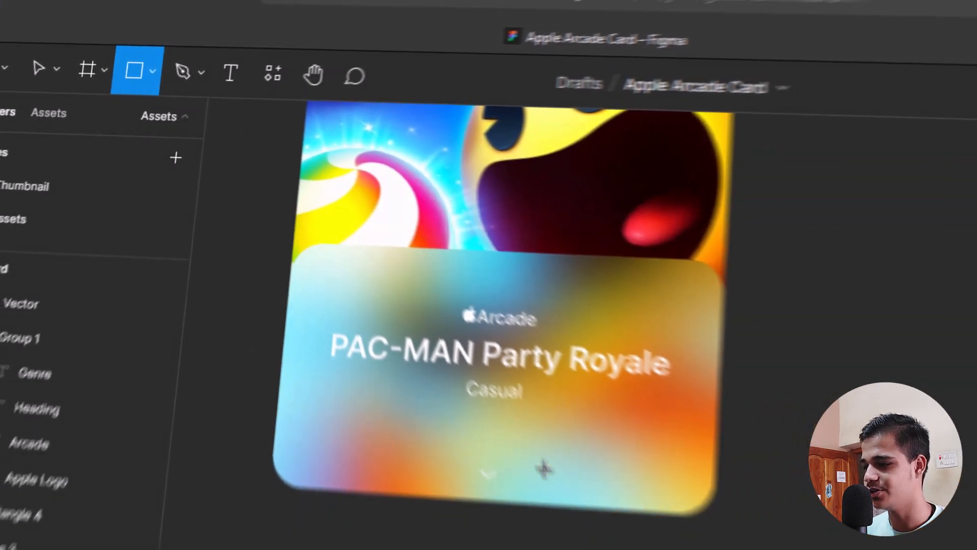
left_click_drag(344, 347, 456, 344)
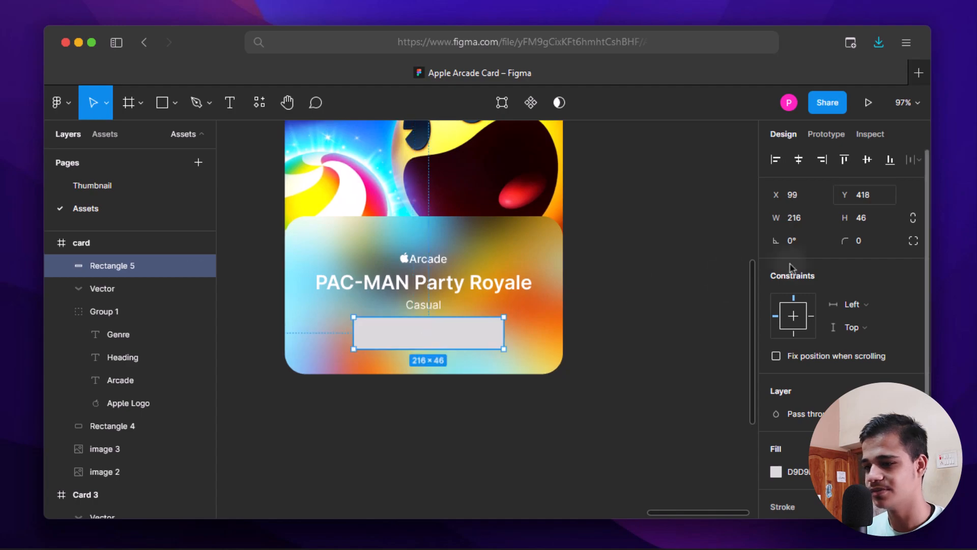
left_click(868, 246)
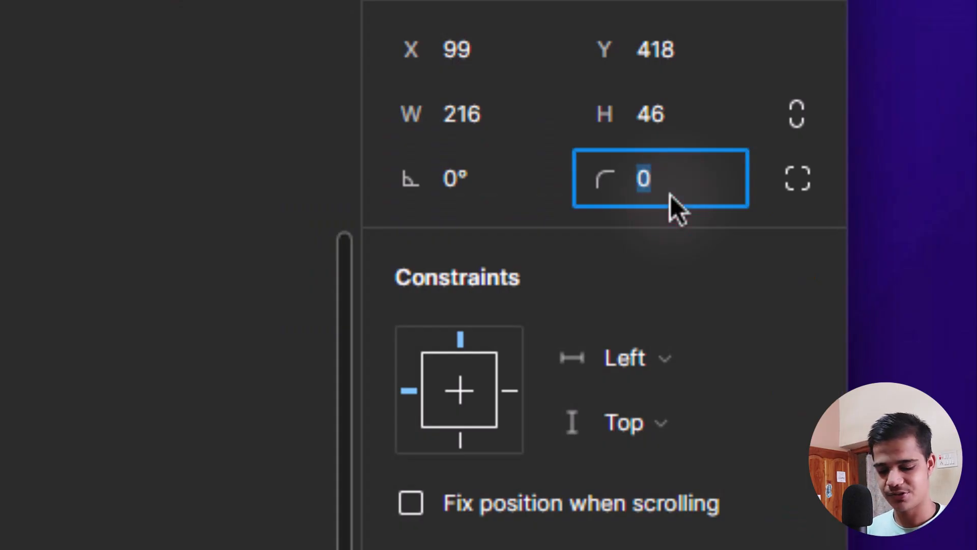
type("20")
key("Return")
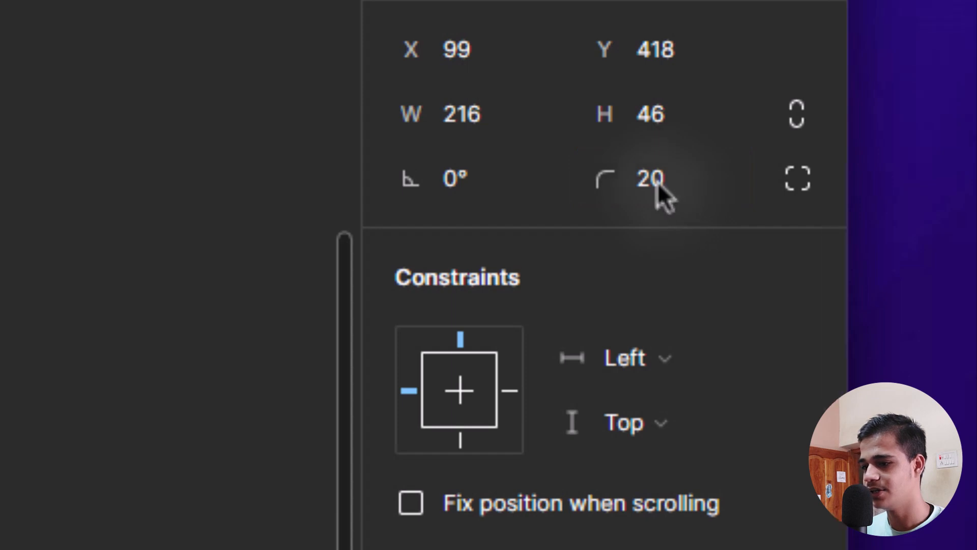
left_click(657, 183)
type("5")
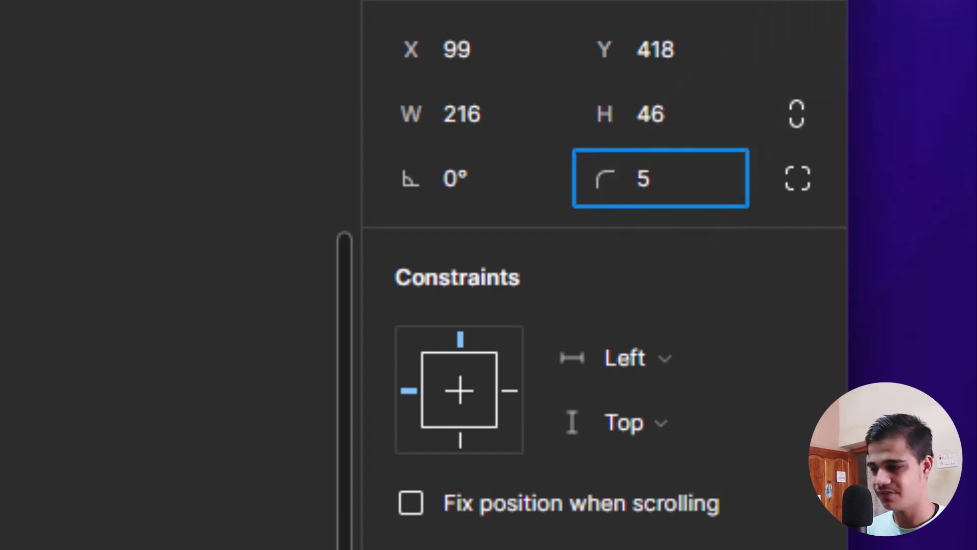
key("Return")
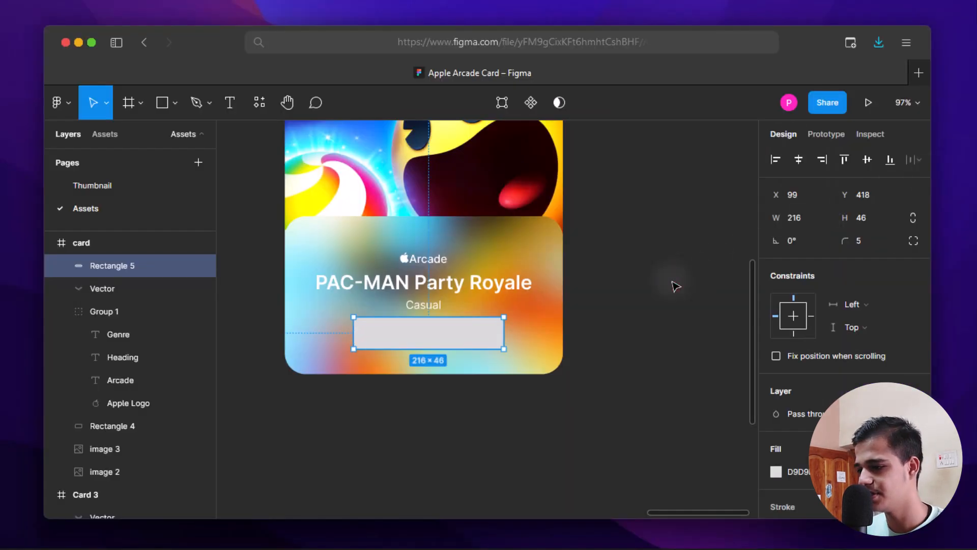
left_click(667, 286)
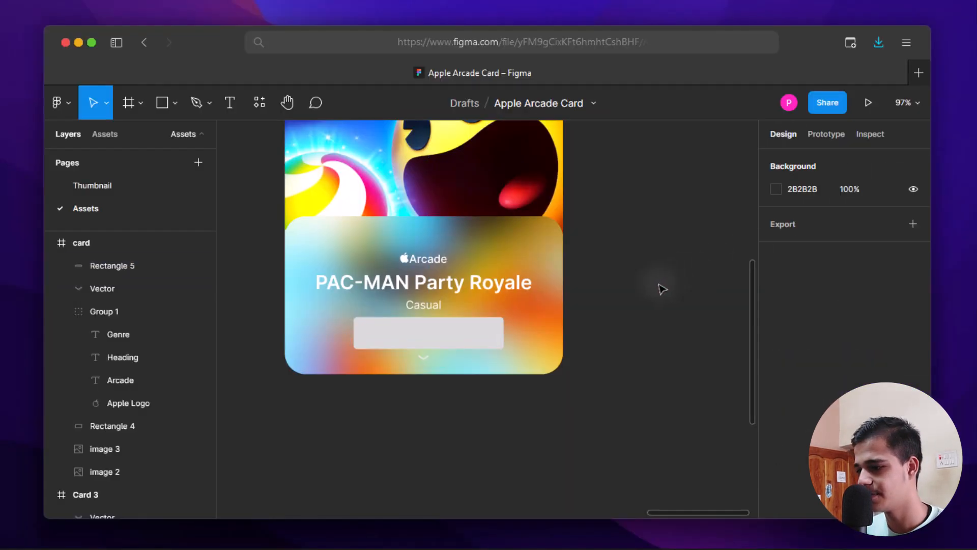
scroll(611, 306, "up", 3)
- Fill the button rectangle solid white (FFFFFF)
left_click(453, 332)
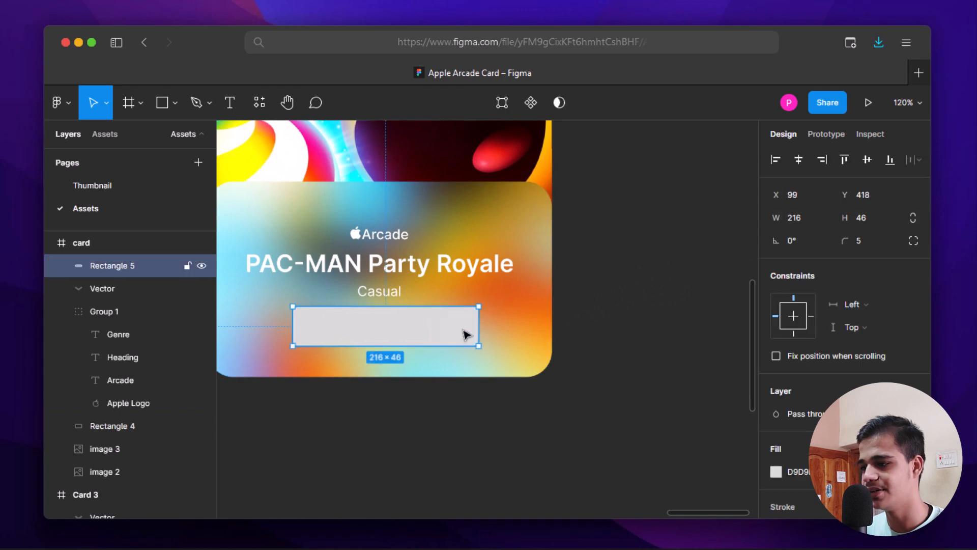
left_click(777, 413)
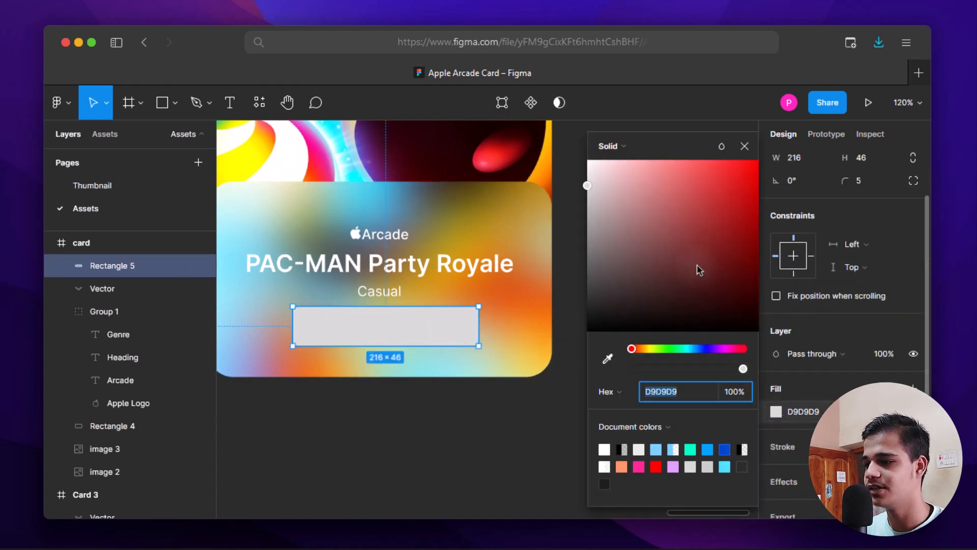
left_click_drag(585, 166, 572, 146)
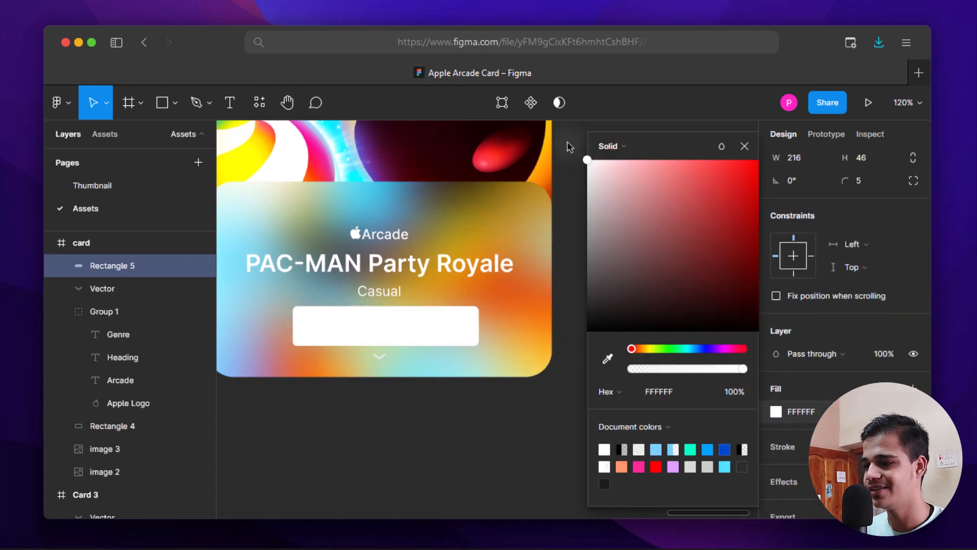
left_click(746, 148)
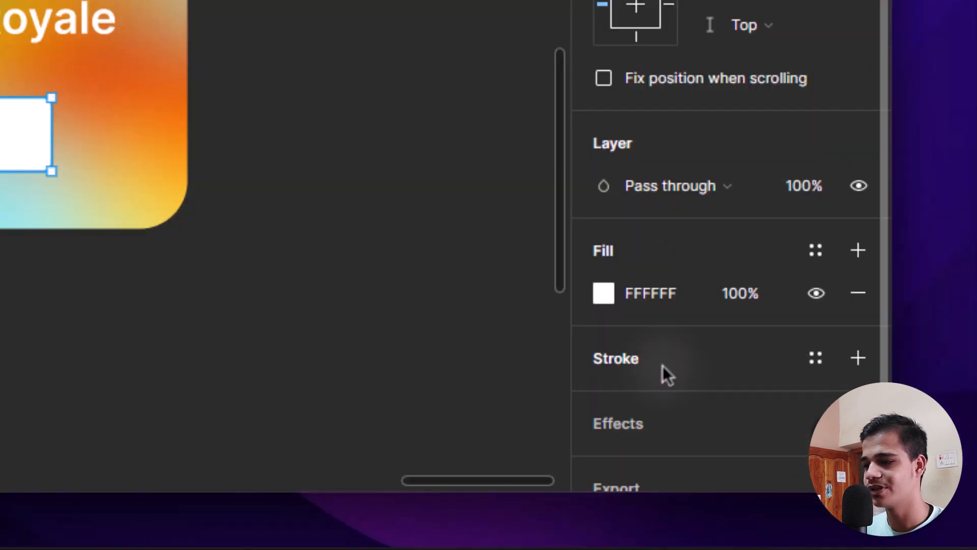
- Add an inside stroke to the rectangle in light blue 29D9FF at 53% opacity
left_click(808, 450)
left_click(606, 401)
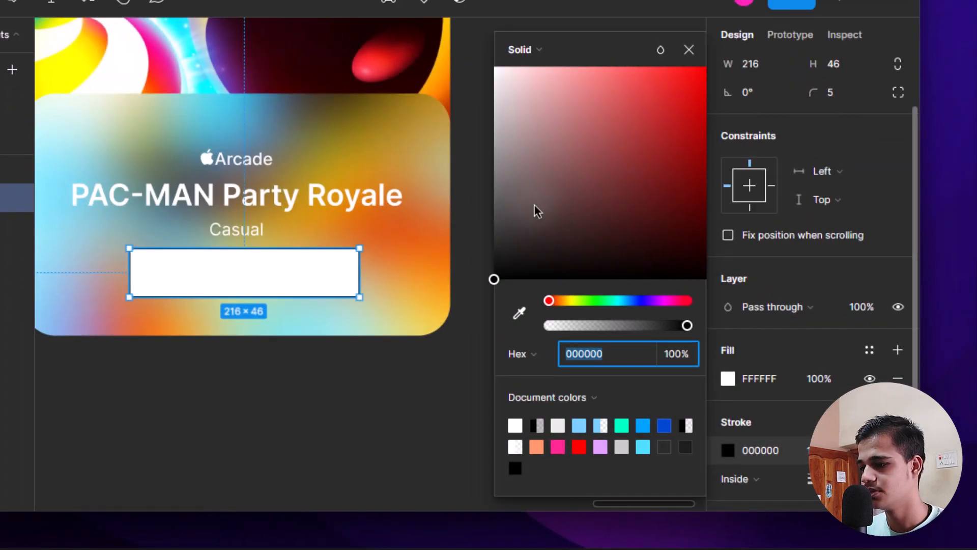
left_click_drag(533, 205, 491, 171)
left_click(613, 300)
left_click_drag(631, 127, 672, 63)
left_click_drag(642, 301, 622, 301)
left_click(622, 325)
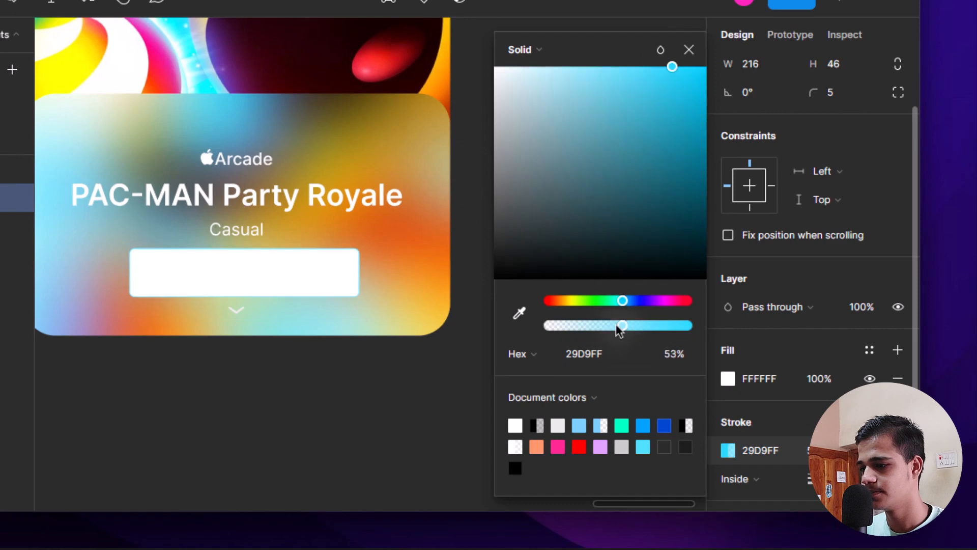
left_click(689, 49)
left_click(663, 157)
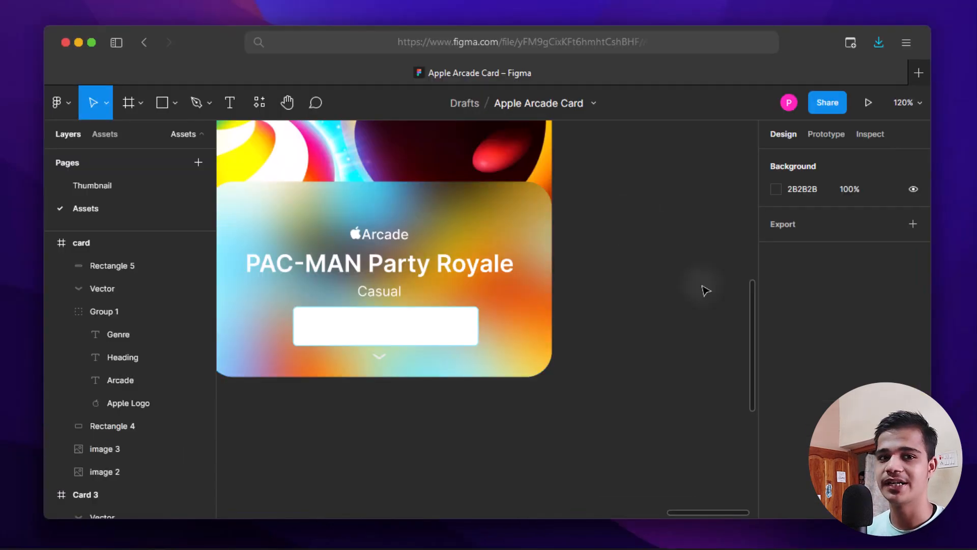
scroll(707, 290, "down", 1)
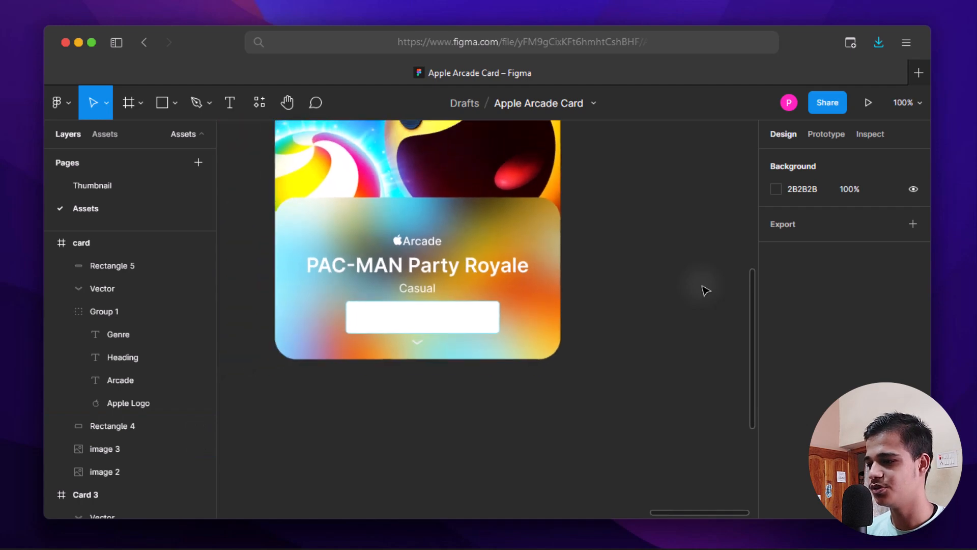
scroll(706, 290, "down", 4)
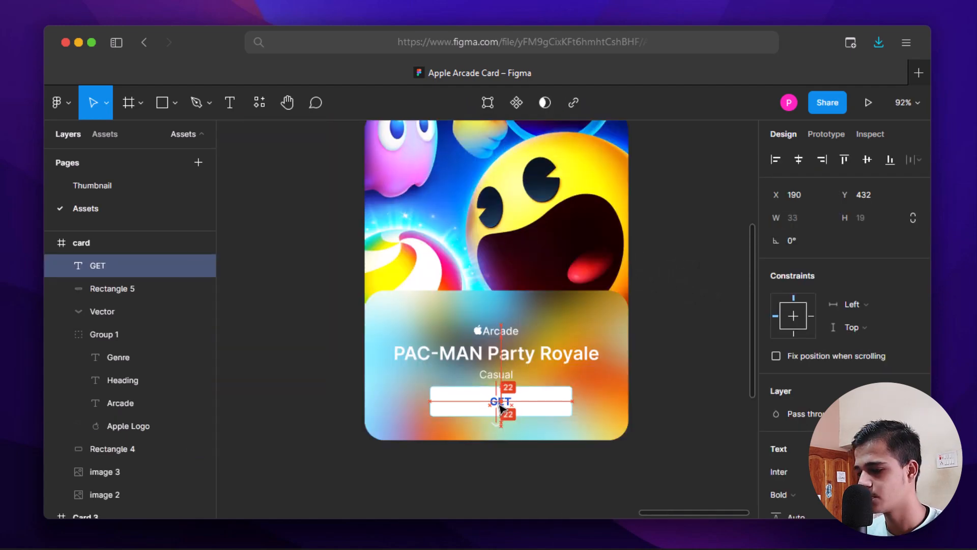
- Centre the GET label on the button, resize the button to 216×32, and delete its stroke
left_click_drag(499, 401, 501, 404)
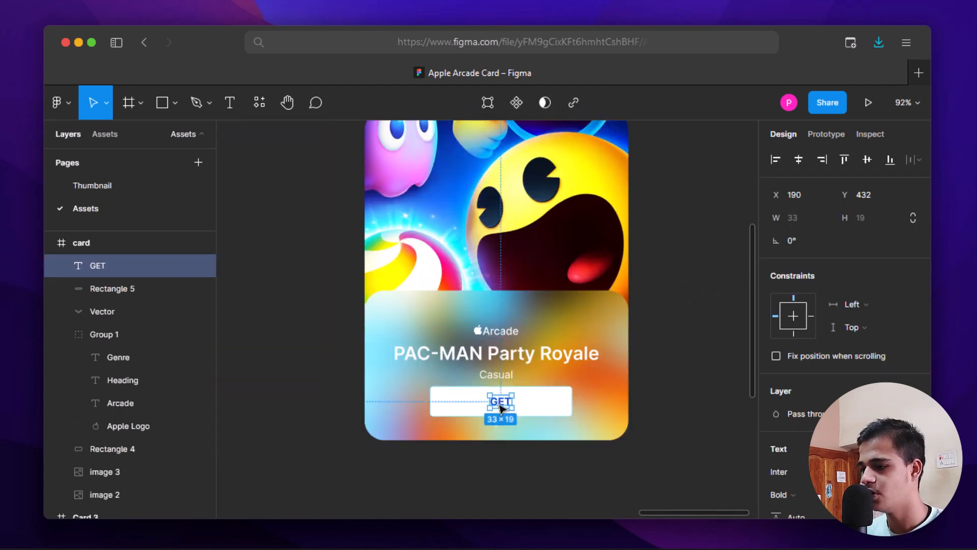
scroll(511, 402, "up", 5)
left_click(550, 374)
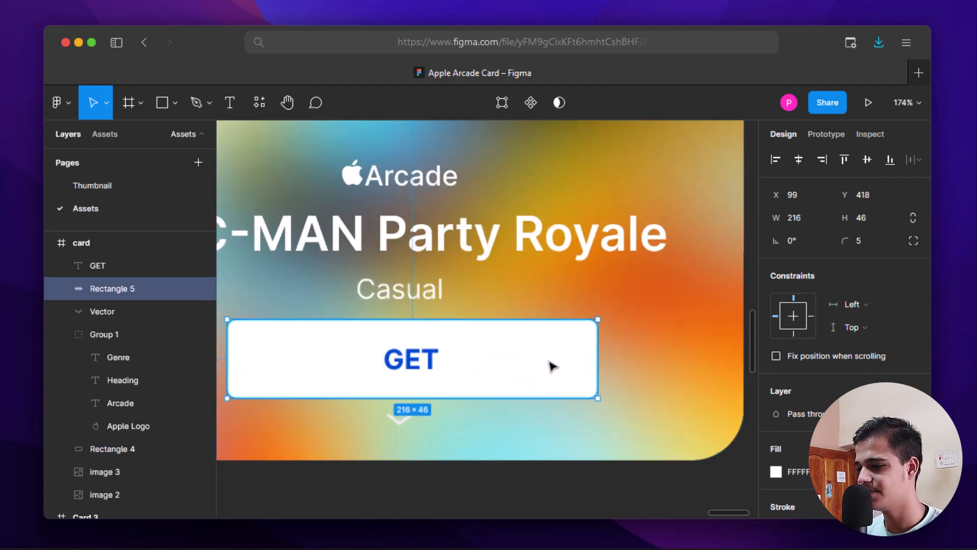
left_click_drag(546, 332, 545, 340)
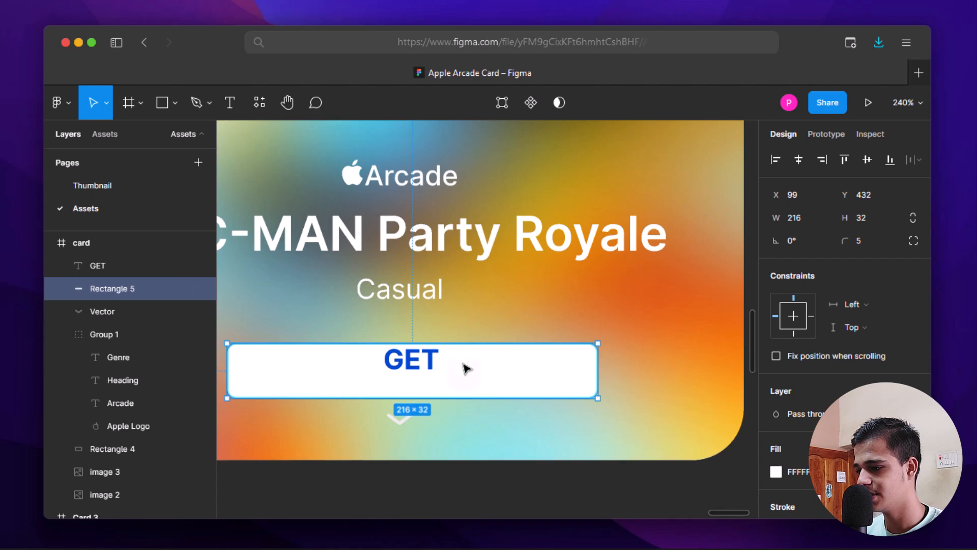
left_click_drag(465, 367, 463, 362)
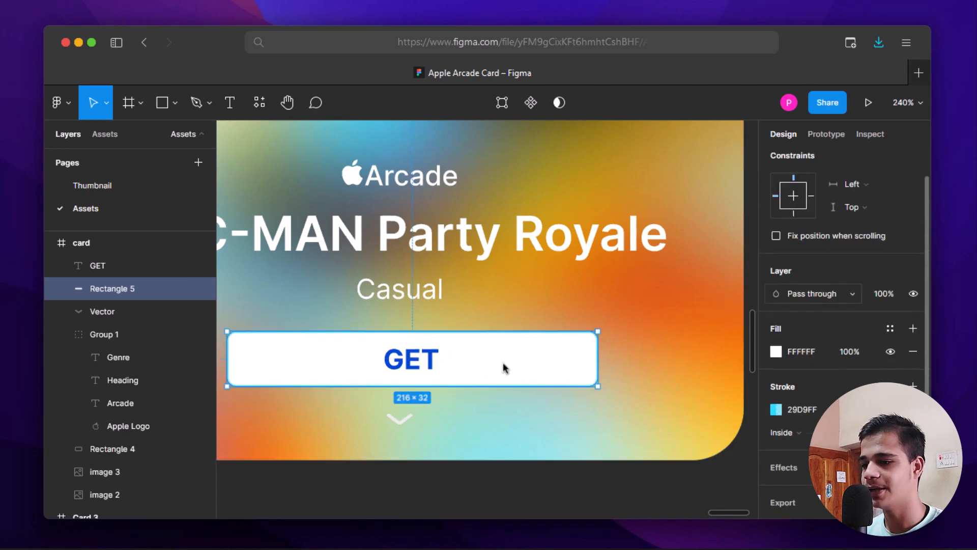
left_click(914, 409)
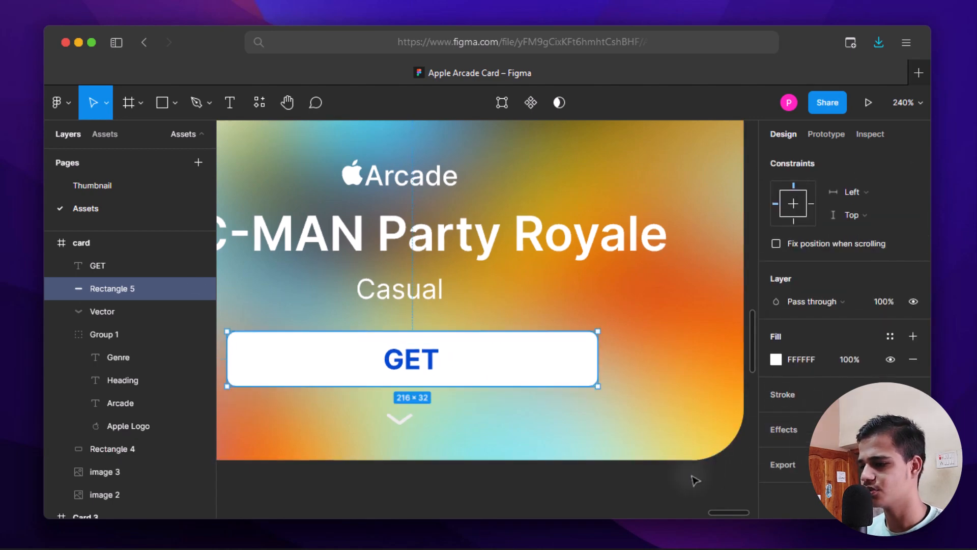
left_click(643, 495)
scroll(638, 495, "down", 5)
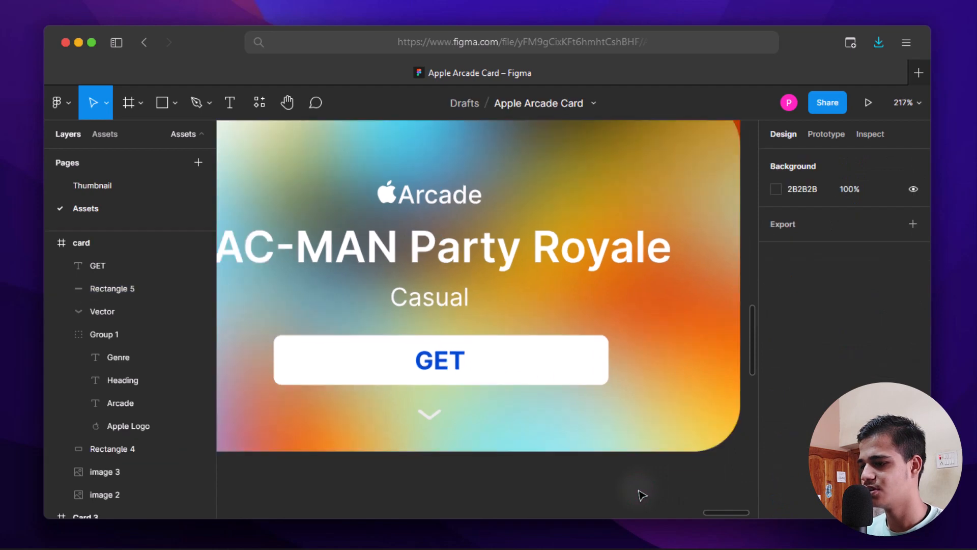
scroll(683, 326, "up", 2)
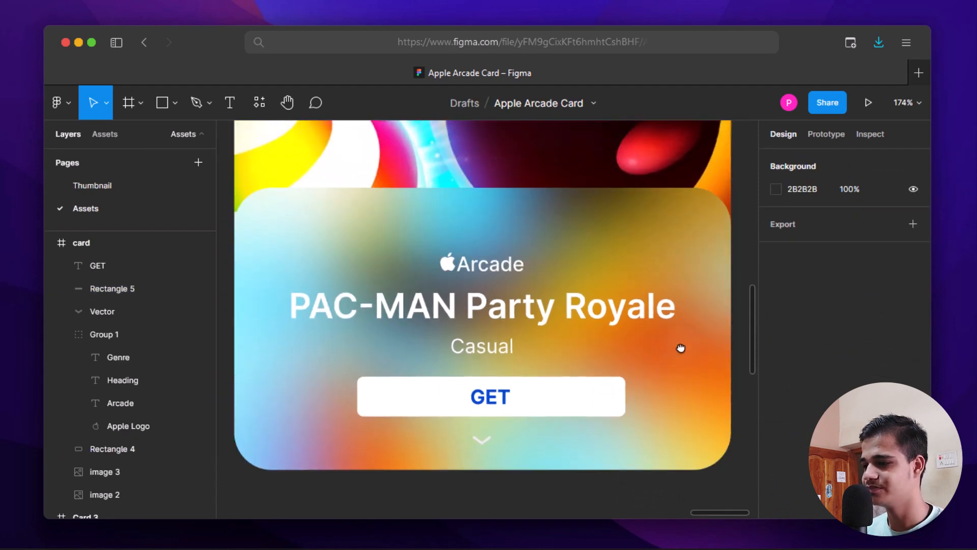
scroll(684, 344, "down", 3)
scroll(675, 265, "down", 3)
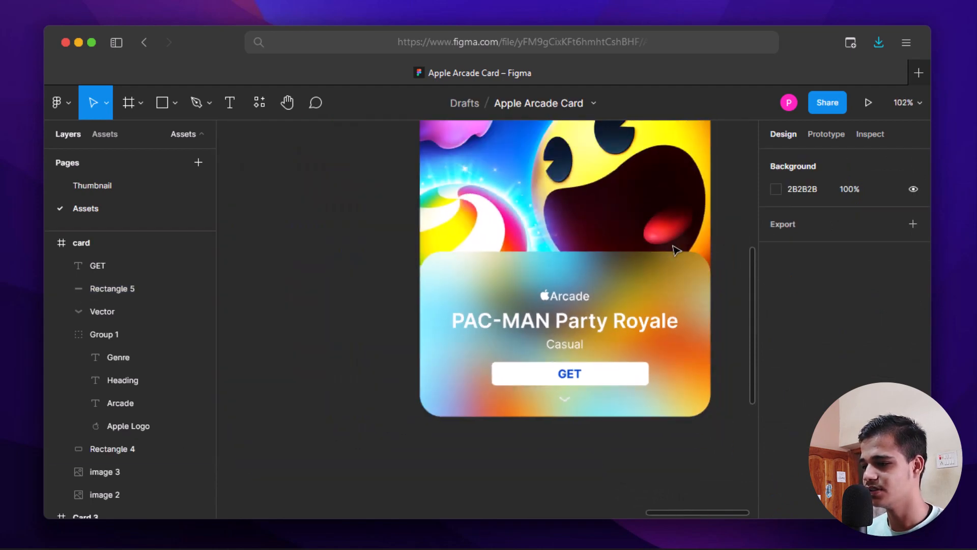
left_click_drag(673, 248, 608, 328)
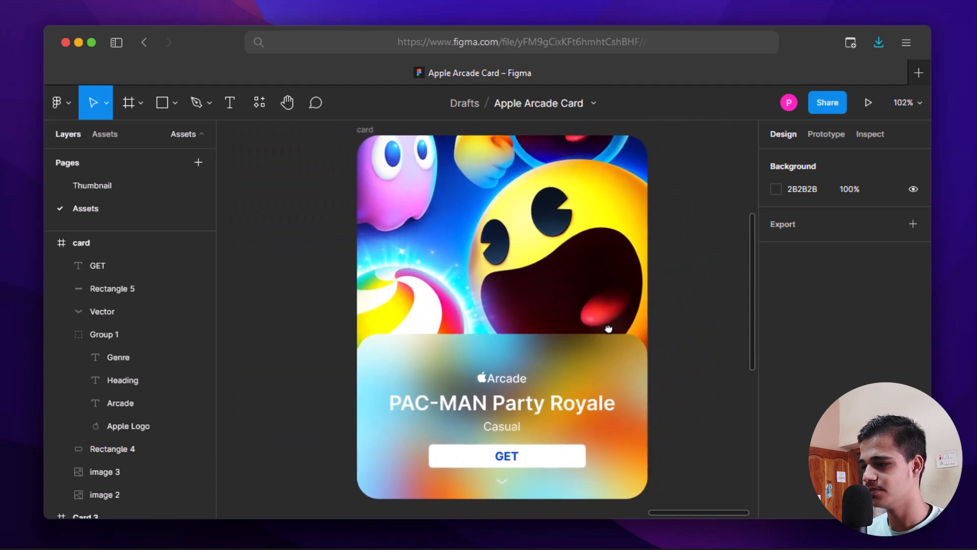